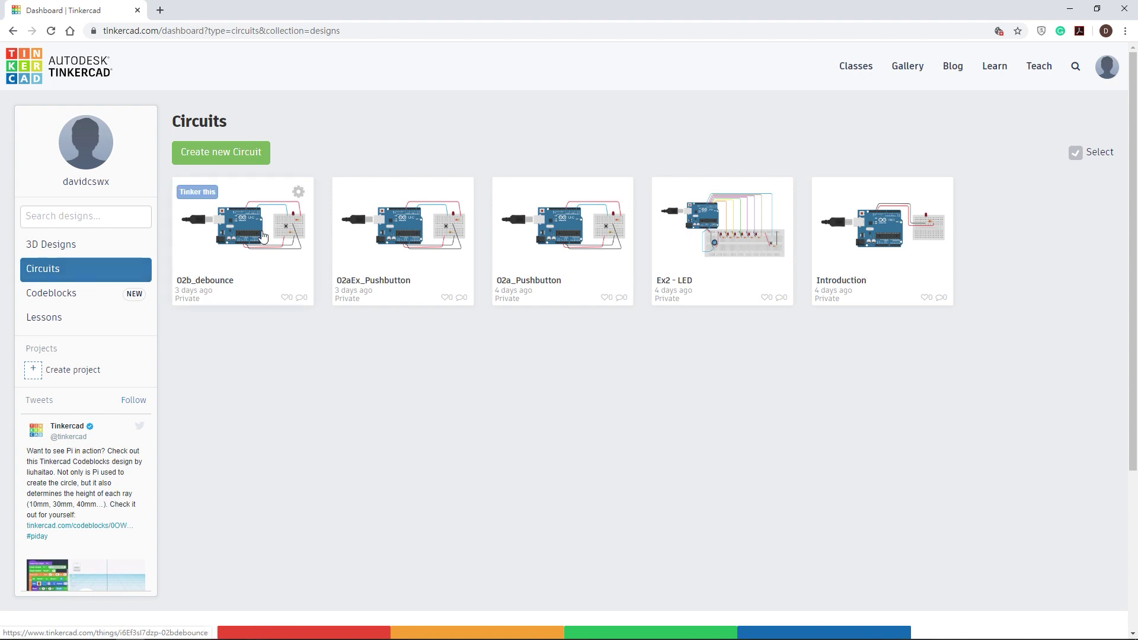
Create a new circuit and name it 02c_Potentiometer
left_click(229, 154)
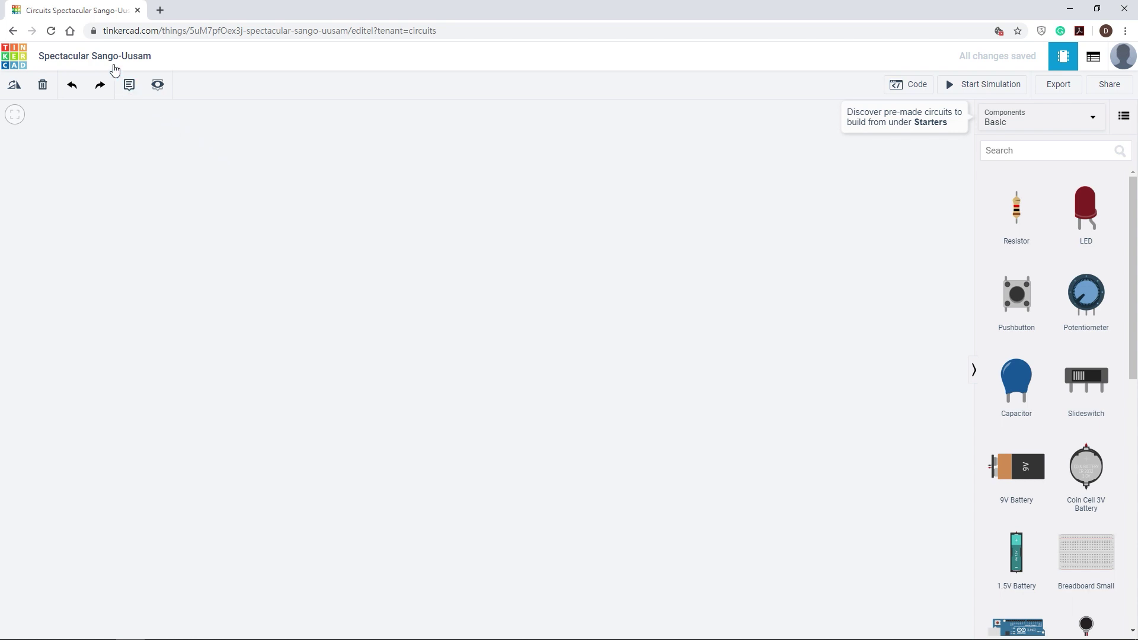
left_click(94, 58)
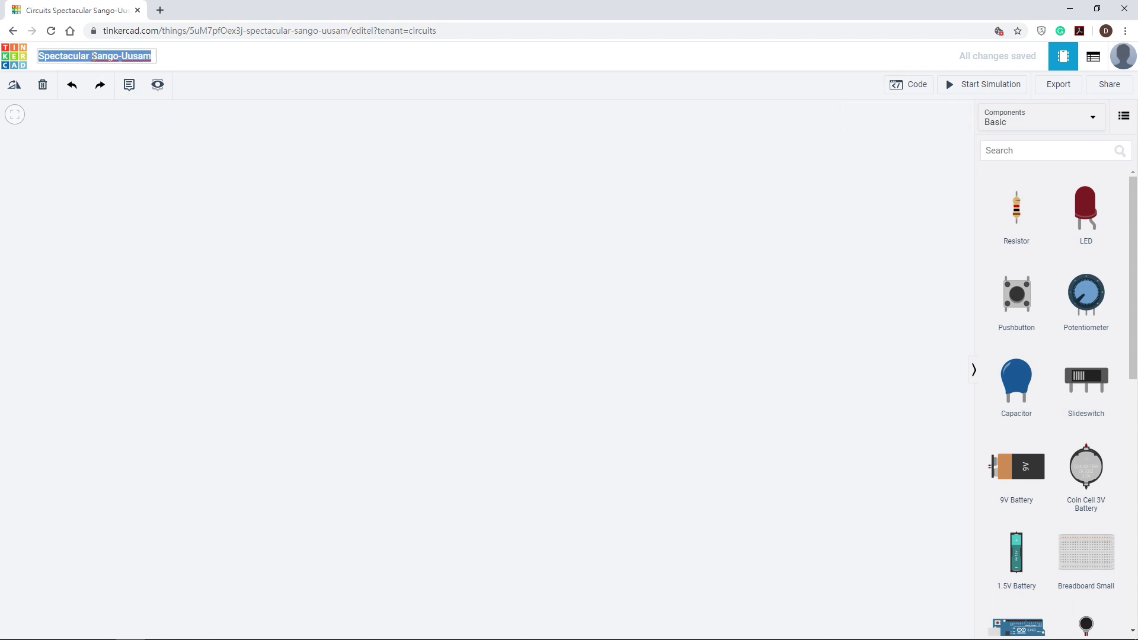
type("02c_")
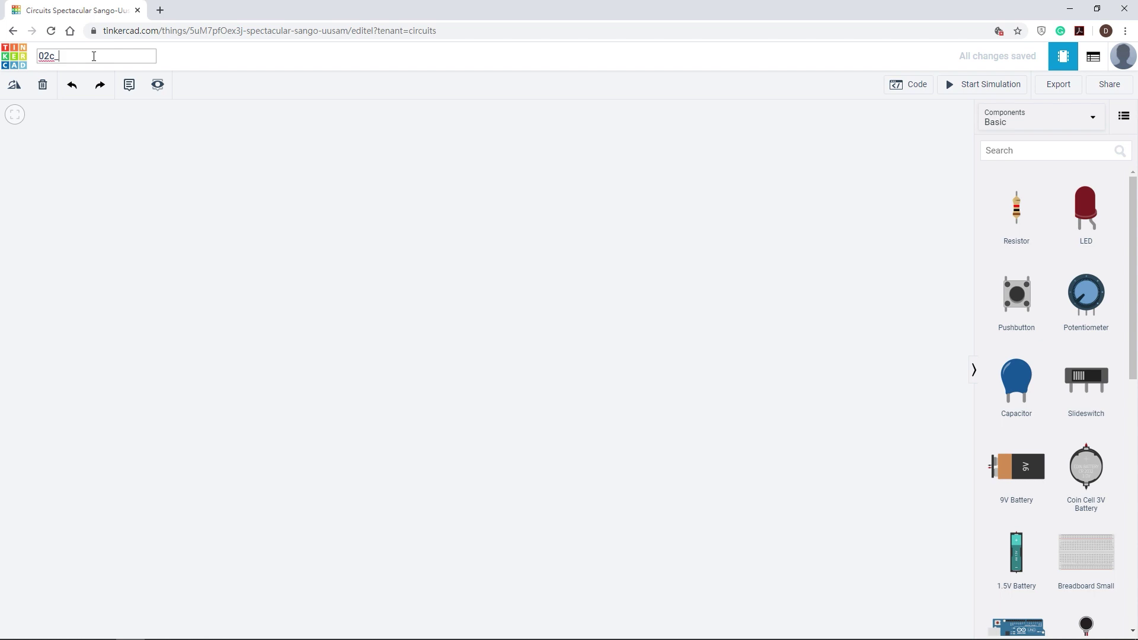
type("Potentiometer")
key("Return")
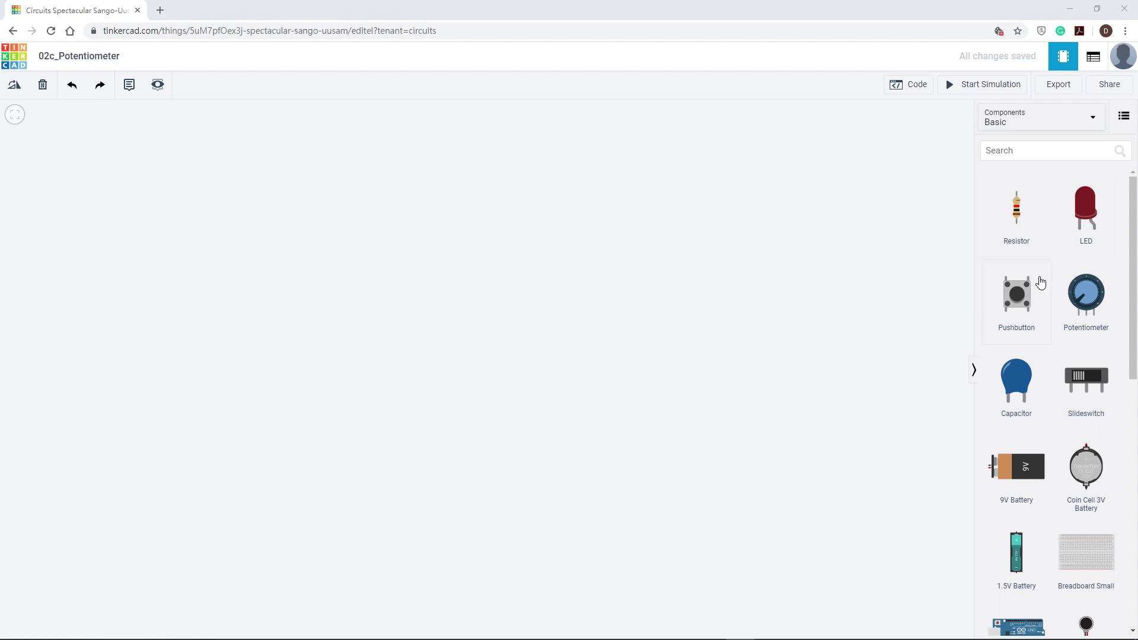
Find the Arduino Uno R3 by searching for "uno" and place it on the left half of the empty canvas
left_click(1010, 152)
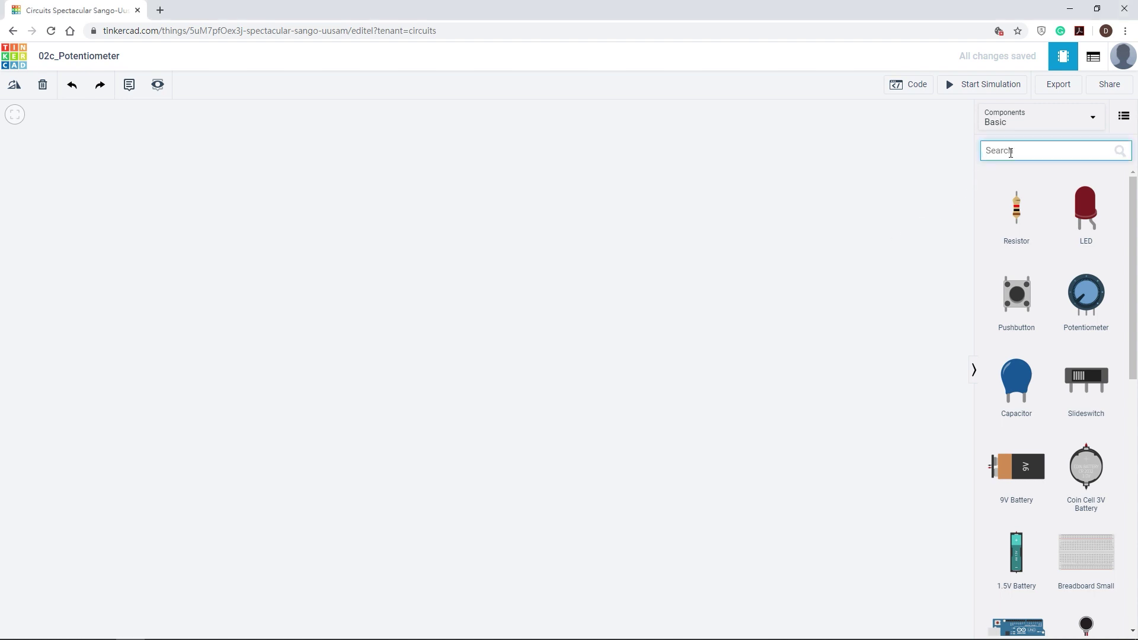
type("uno")
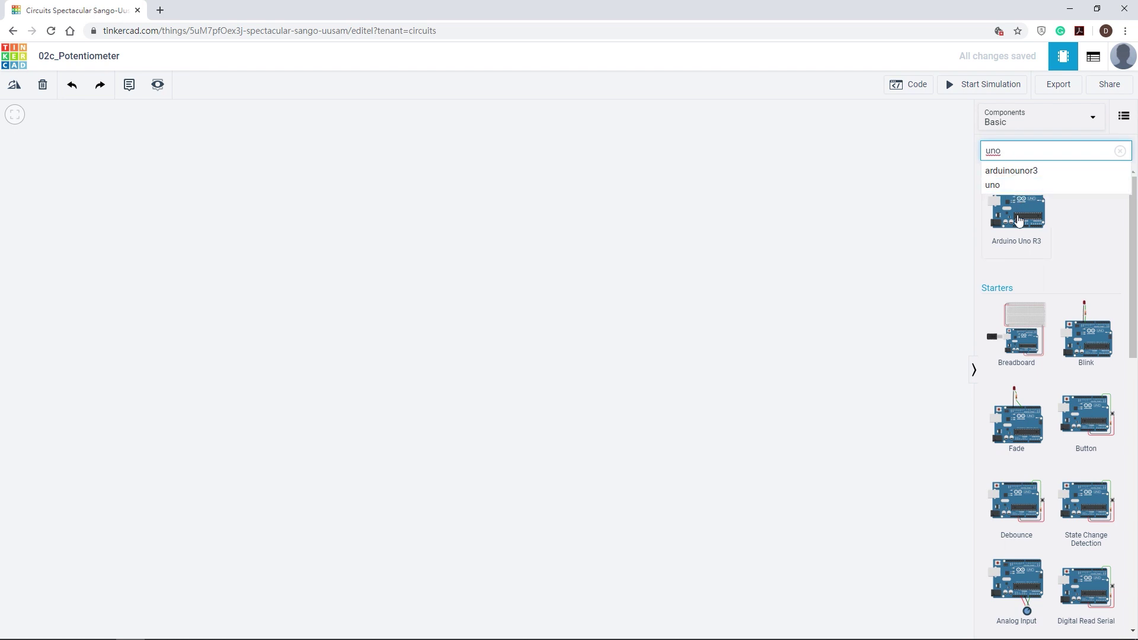
left_click_drag(1018, 220, 322, 305)
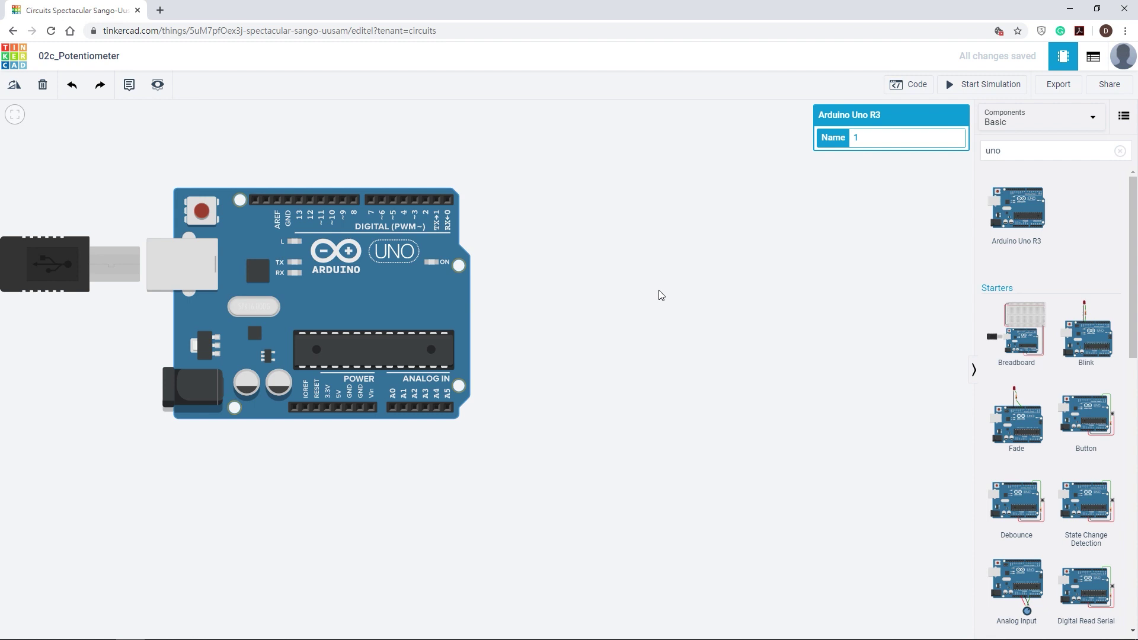
left_click(1074, 171)
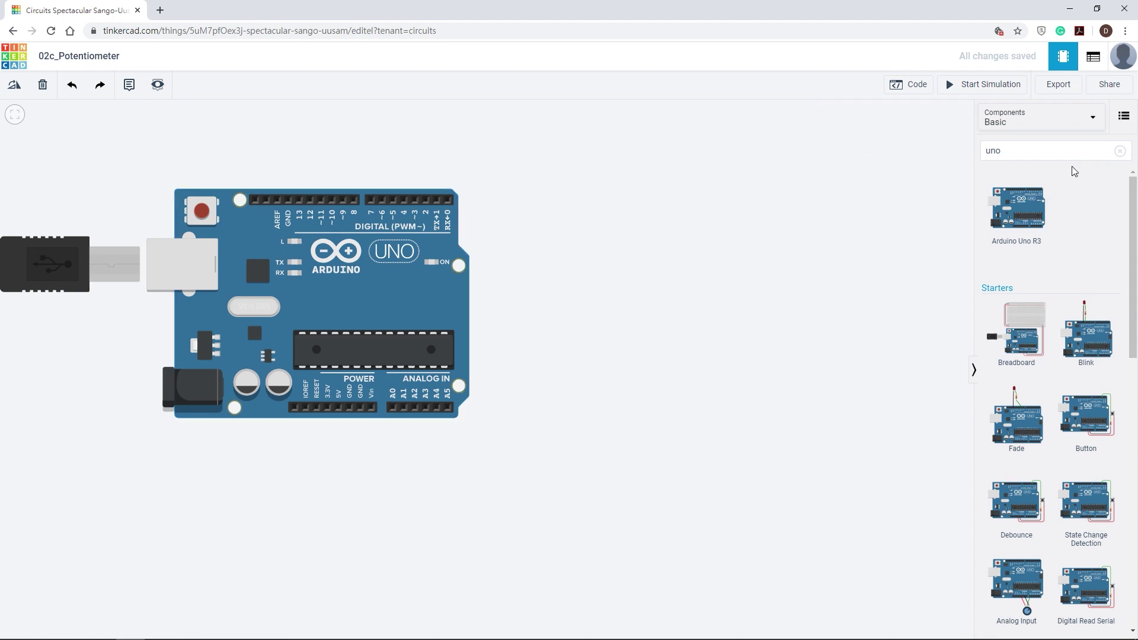
Place a Breadboard Mini to the right of the Arduino and seat a potentiometer in its upper row of holes
left_click(1119, 151)
left_click(1079, 153)
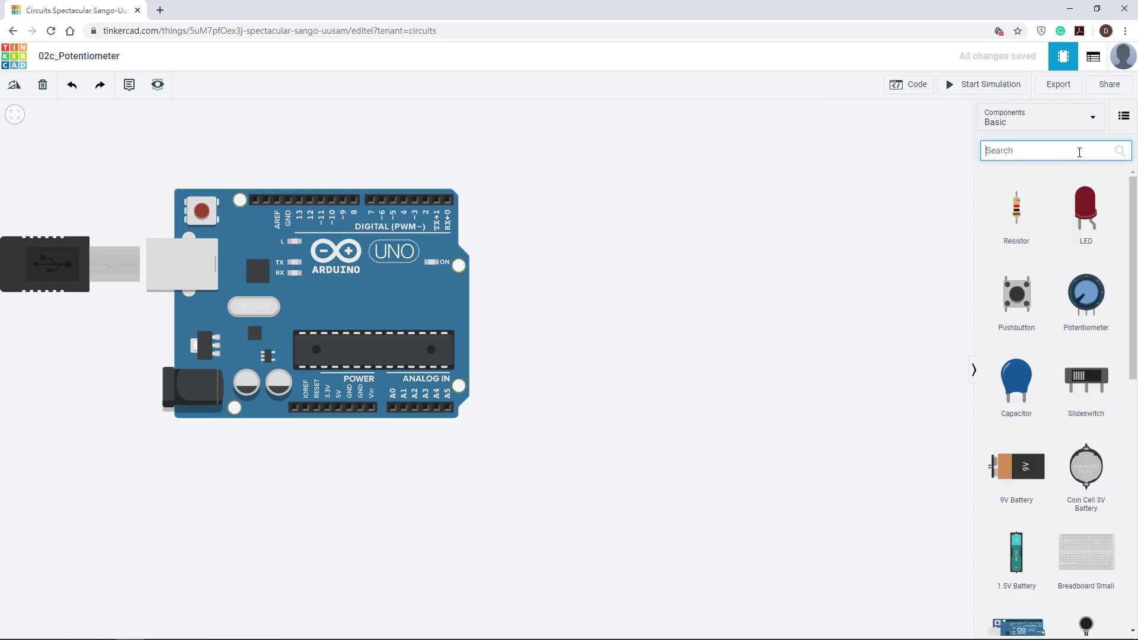
type("breadboard")
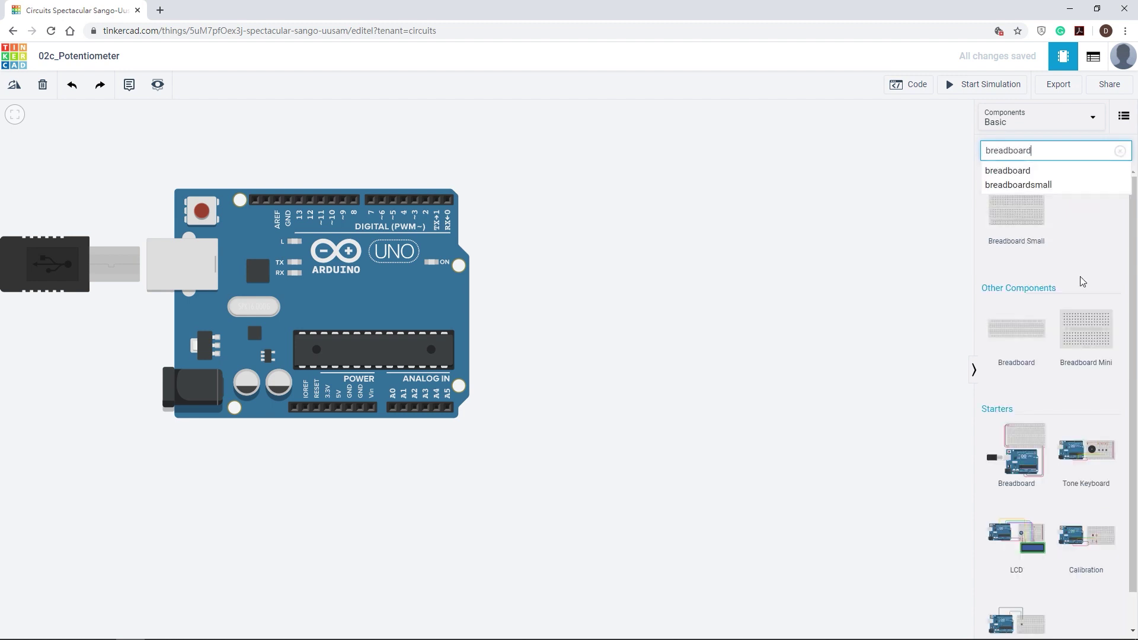
left_click_drag(1084, 337, 674, 304)
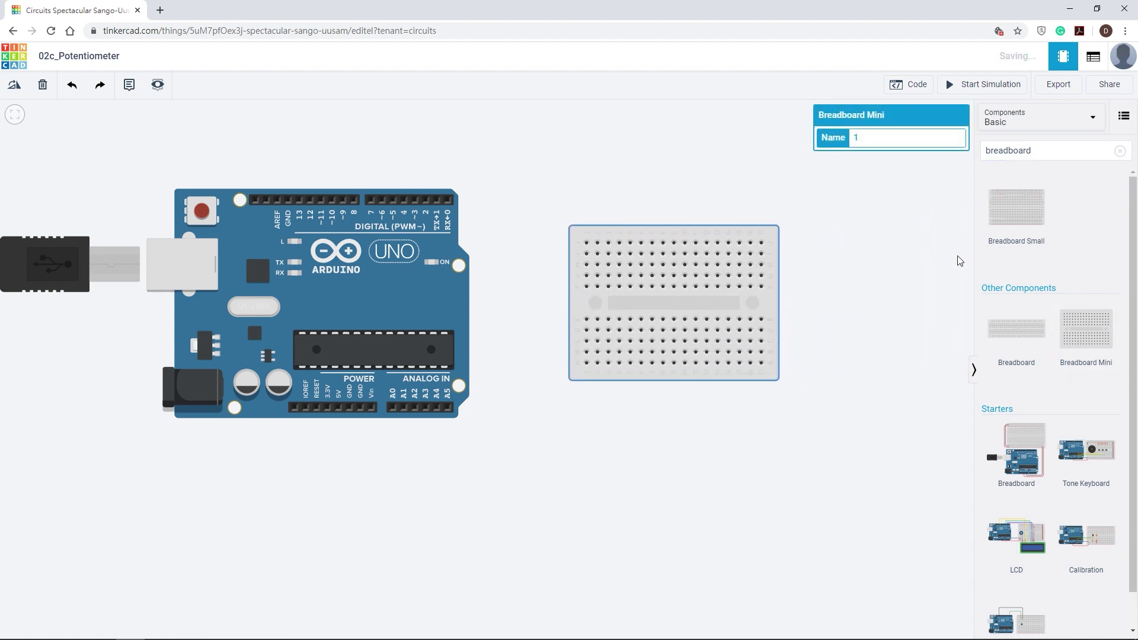
left_click(1119, 150)
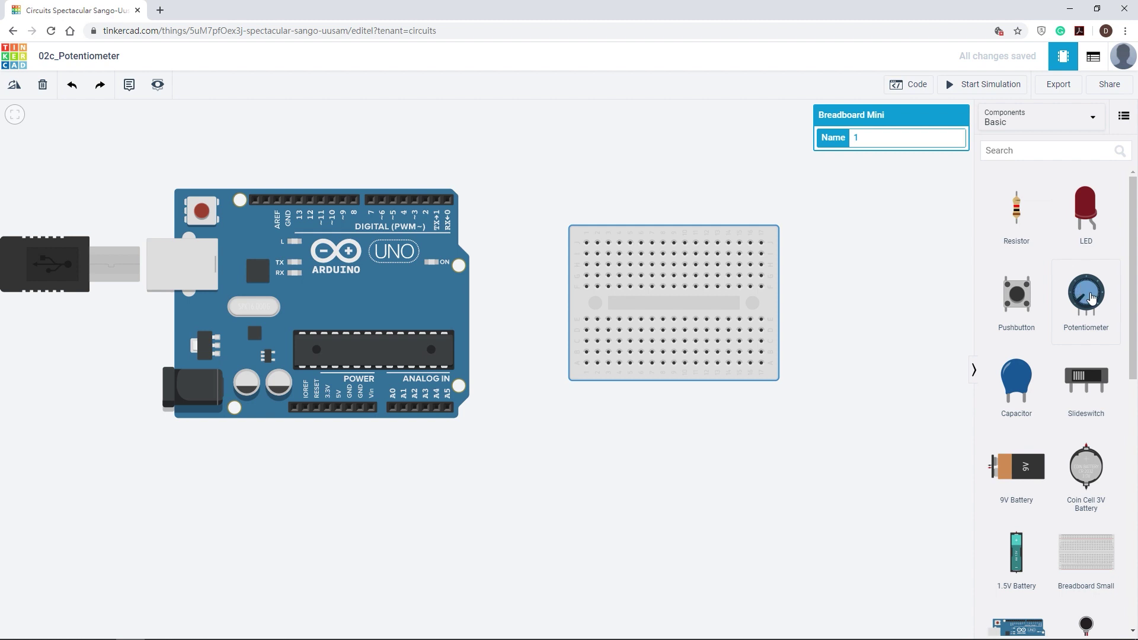
left_click_drag(1092, 298, 650, 243)
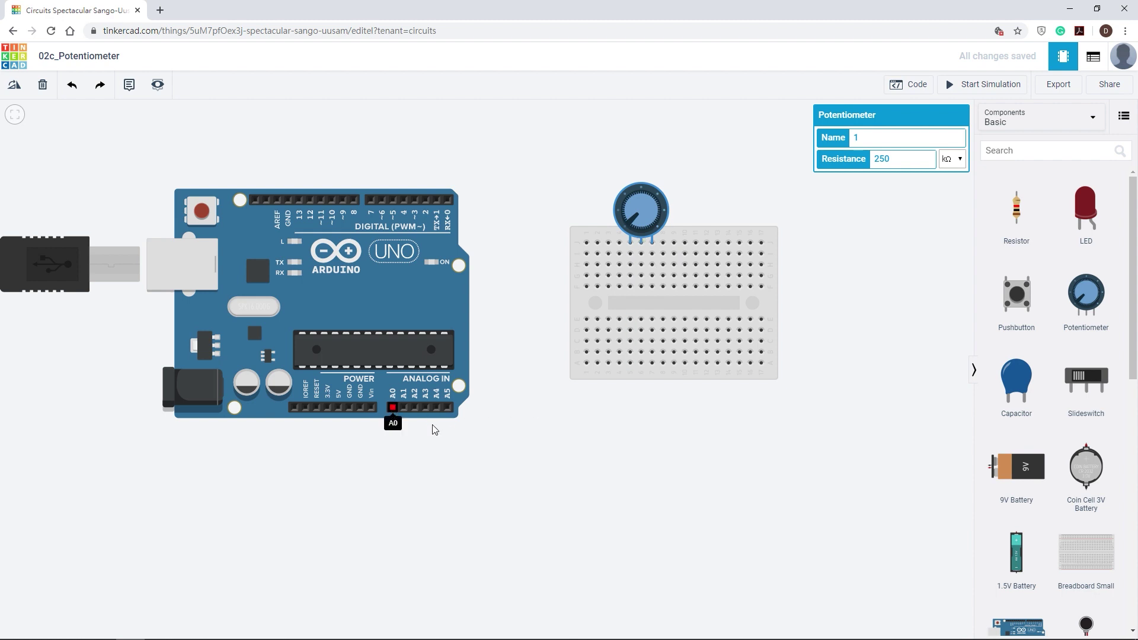
Wire the potentiometer's middle terminal from the breadboard to Arduino pin A0, routing around the board, and colour the wire blue
left_click(642, 287)
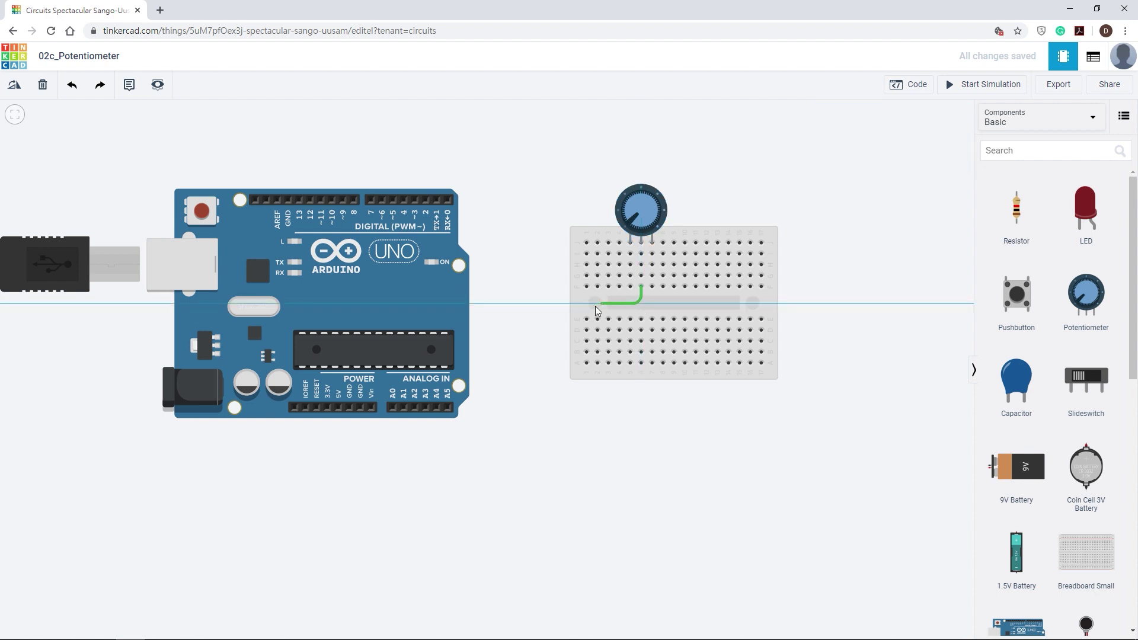
left_click(548, 304)
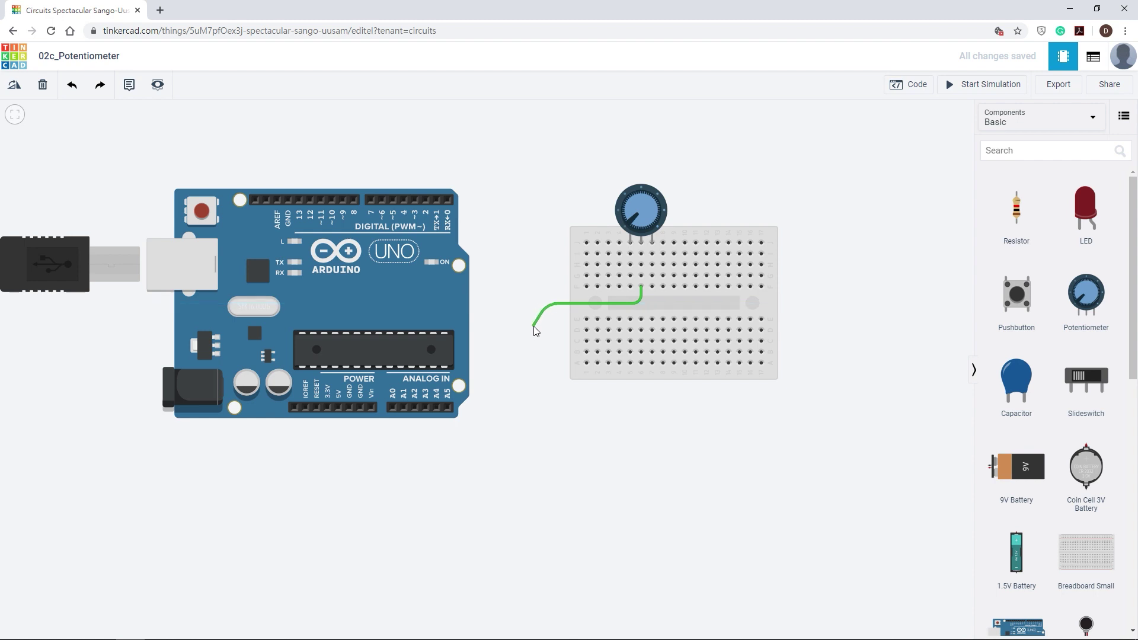
left_click(546, 430)
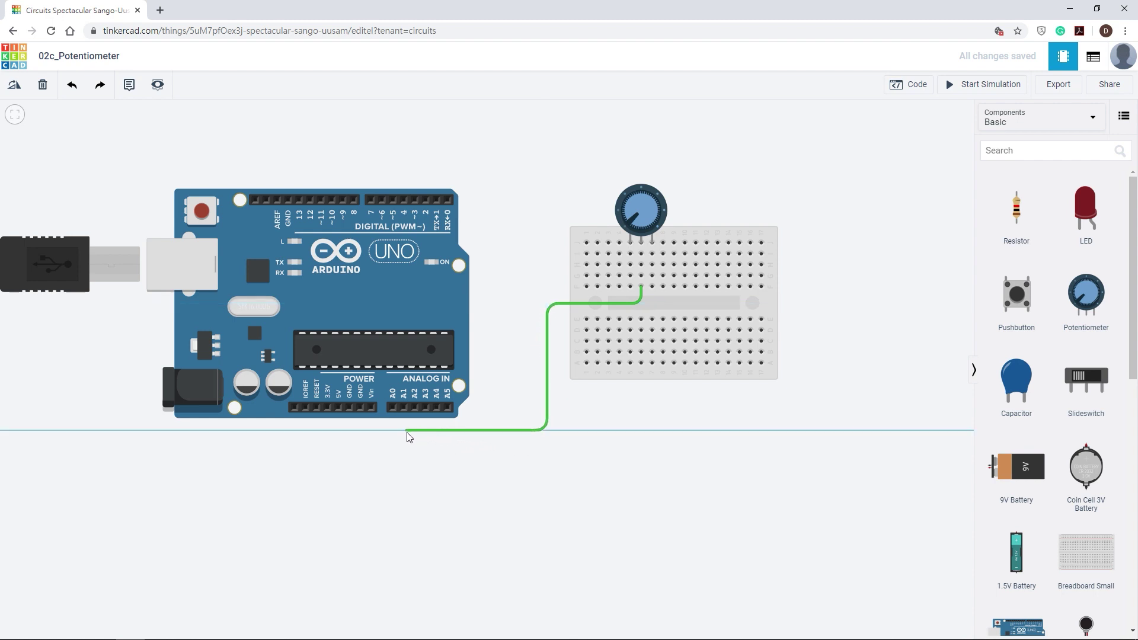
left_click(393, 408)
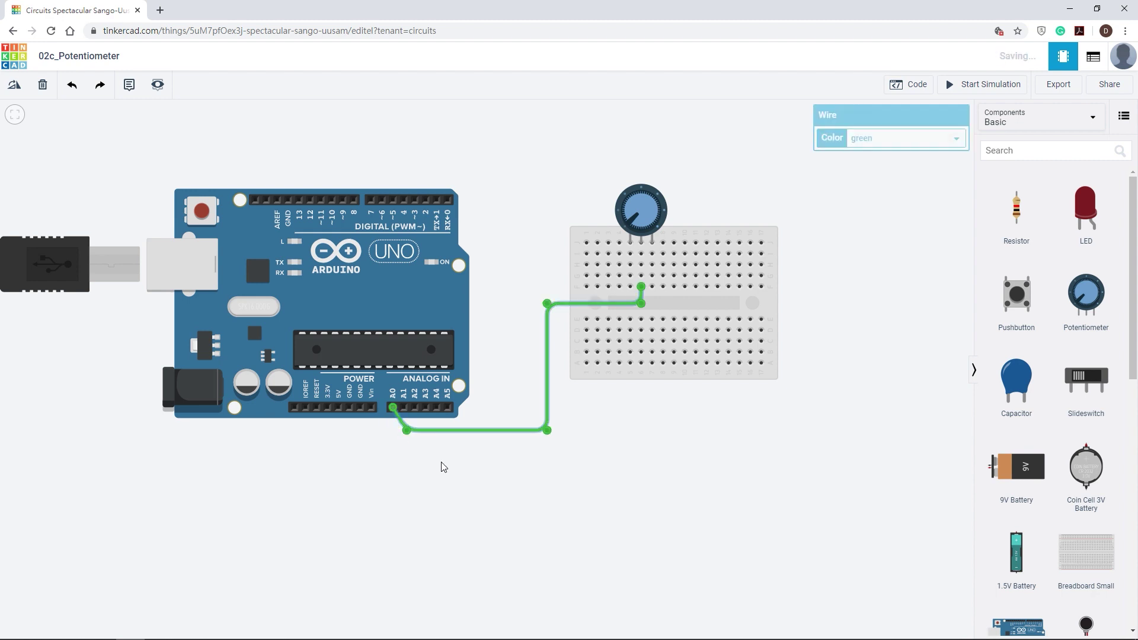
left_click(956, 140)
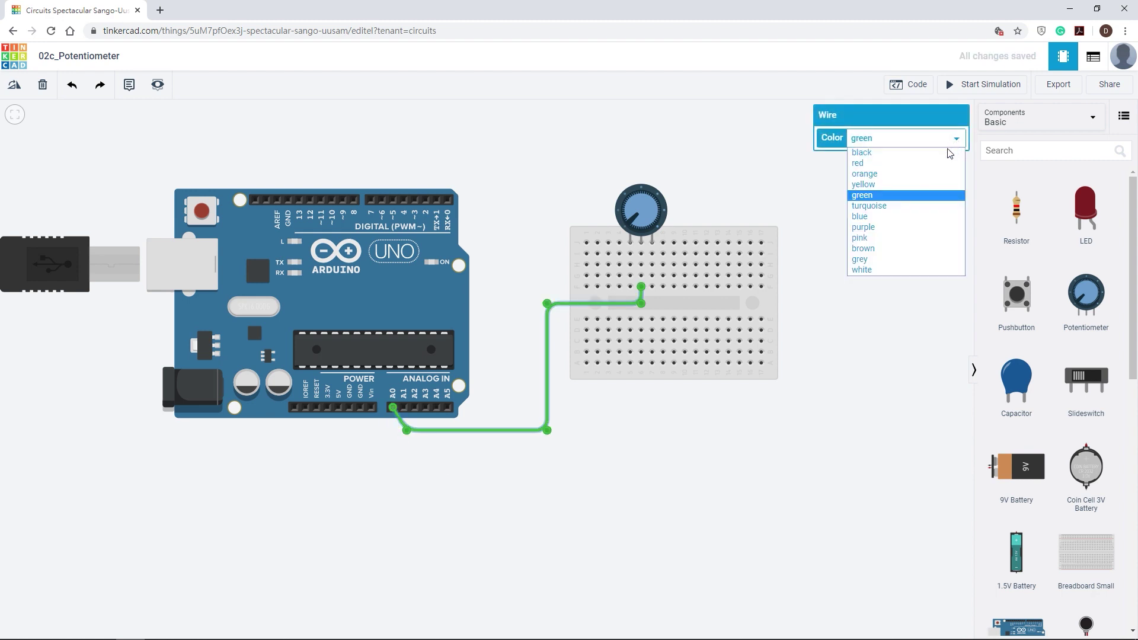
left_click(863, 217)
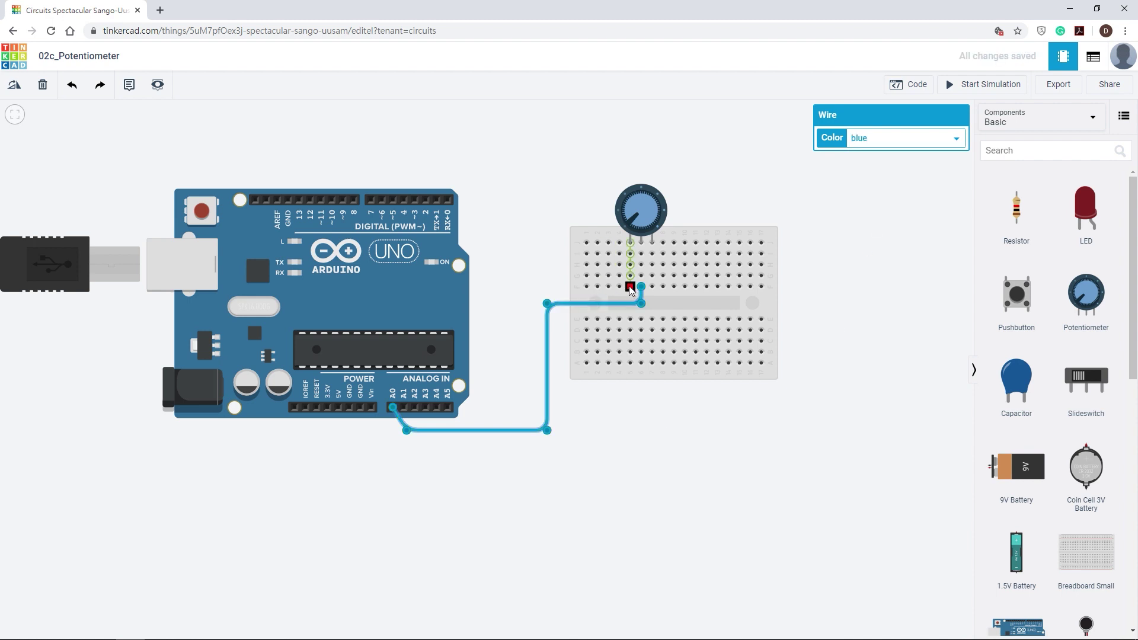
Wire the potentiometer's left terminal from the breadboard to the Arduino's 5V pin and colour the wire red
left_click(630, 289)
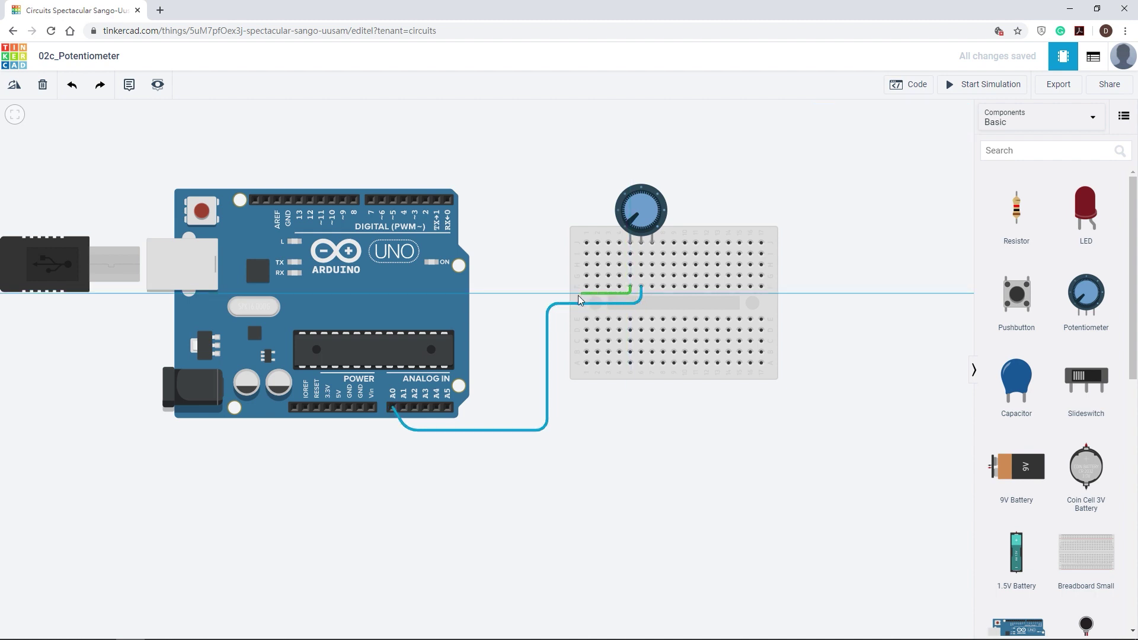
left_click(541, 294)
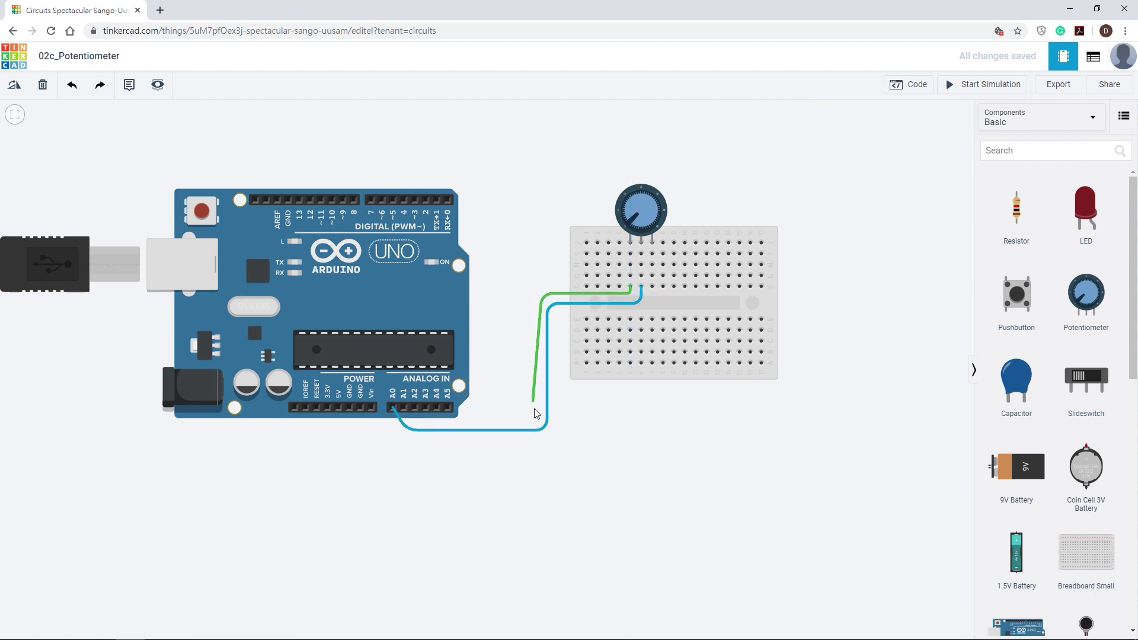
left_click(542, 451)
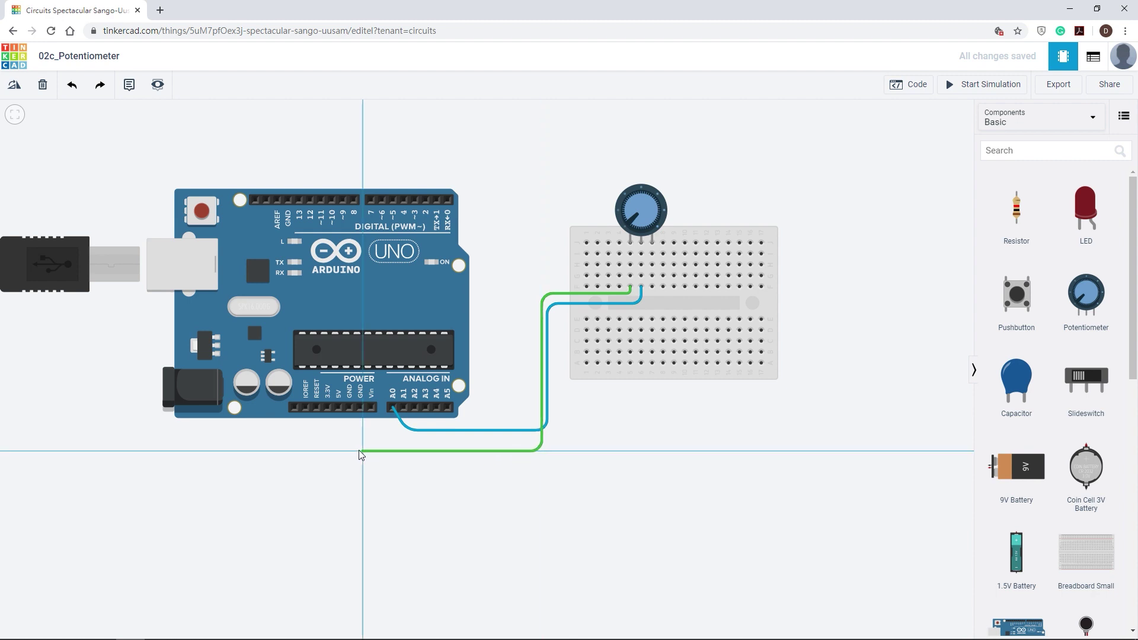
left_click(344, 409)
left_click(335, 408)
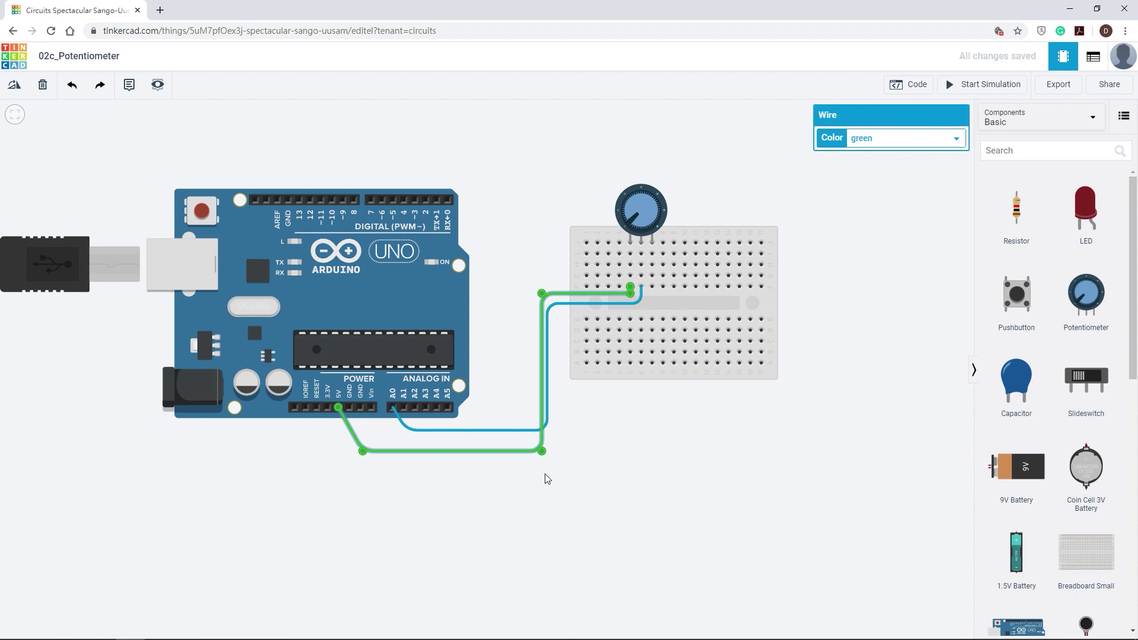
left_click(957, 140)
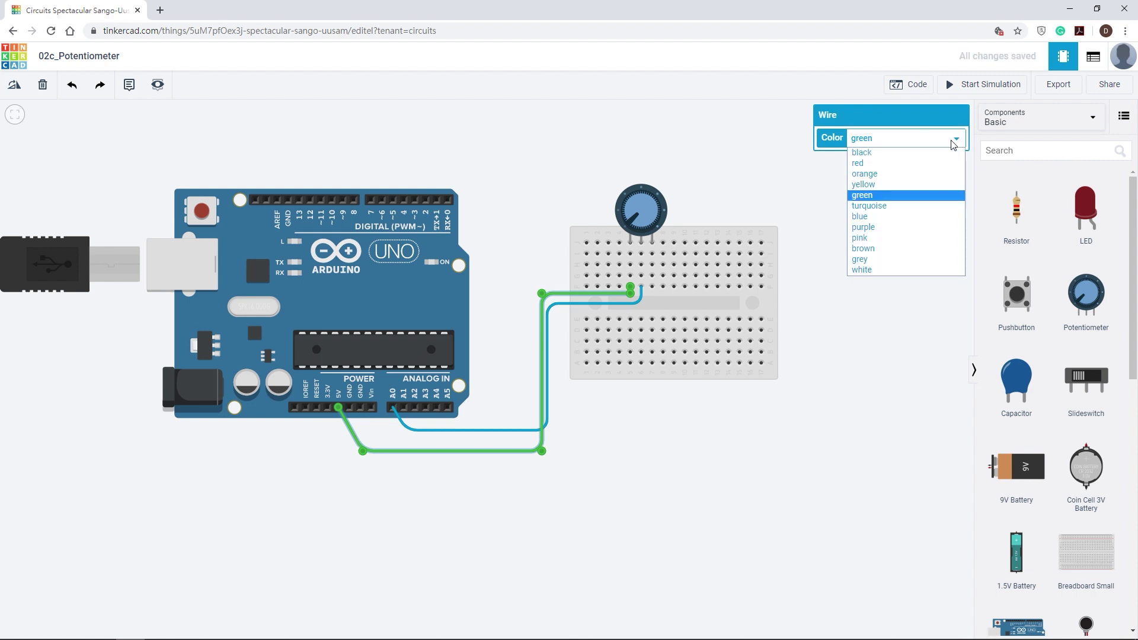
left_click(897, 160)
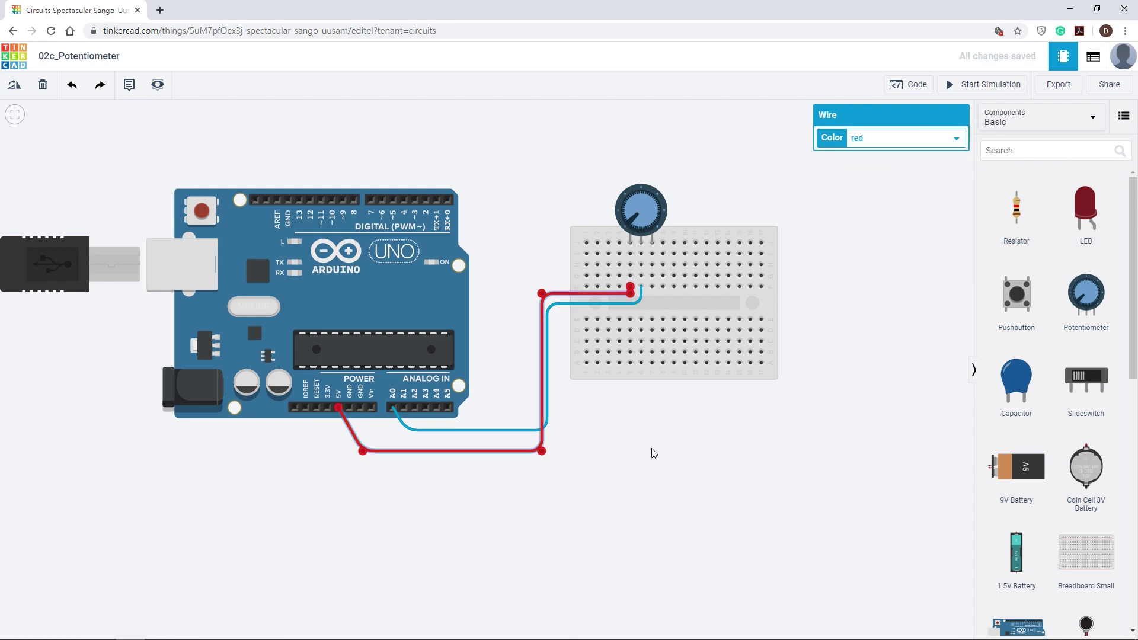
Wire the potentiometer's right terminal from the breadboard to the Arduino's power-side GND pin and colour the wire black
left_click(652, 289)
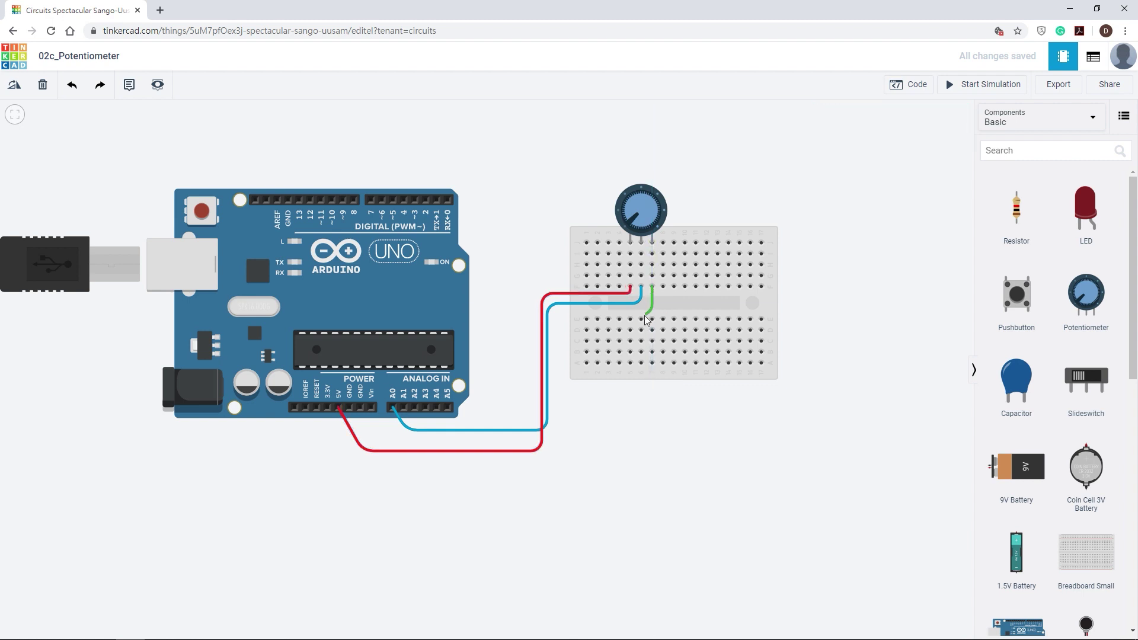
left_click(568, 310)
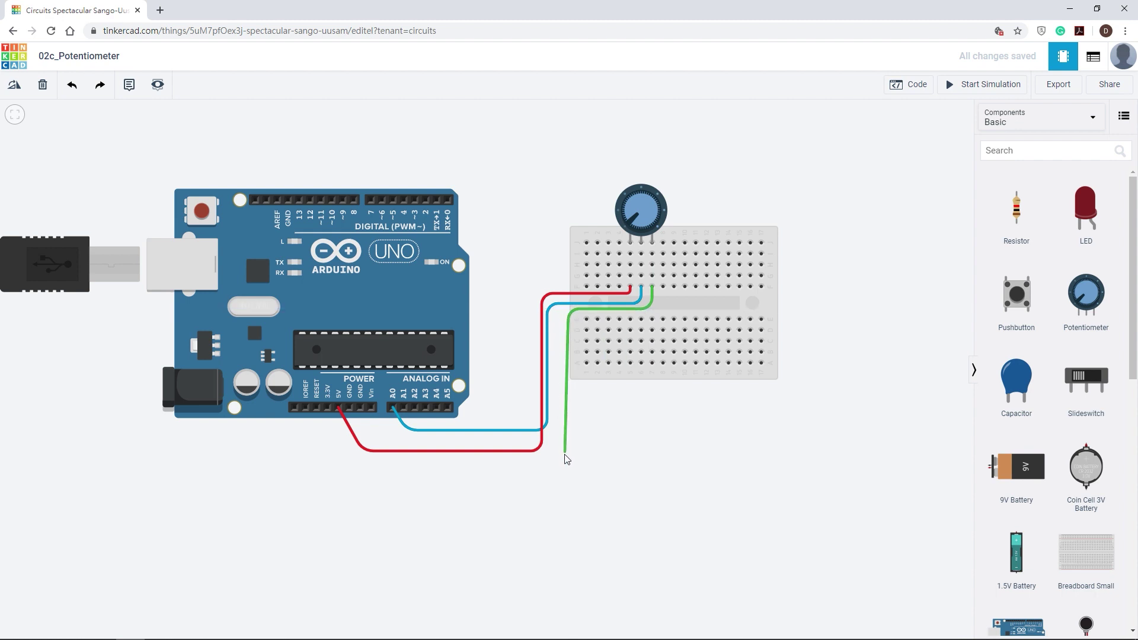
left_click(568, 440)
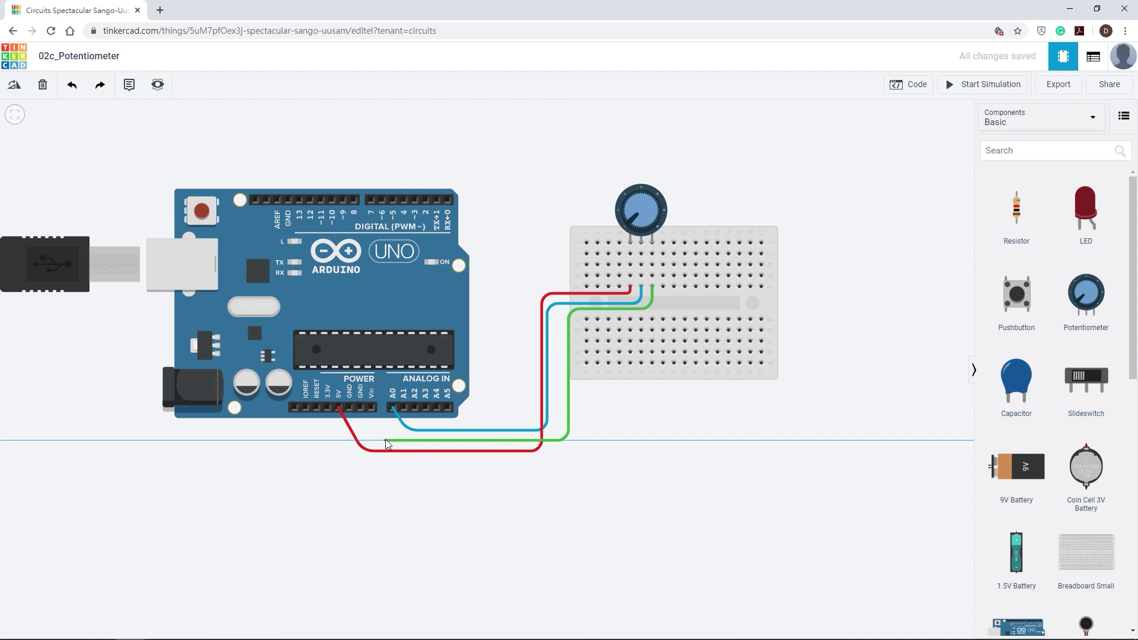
left_click(359, 409)
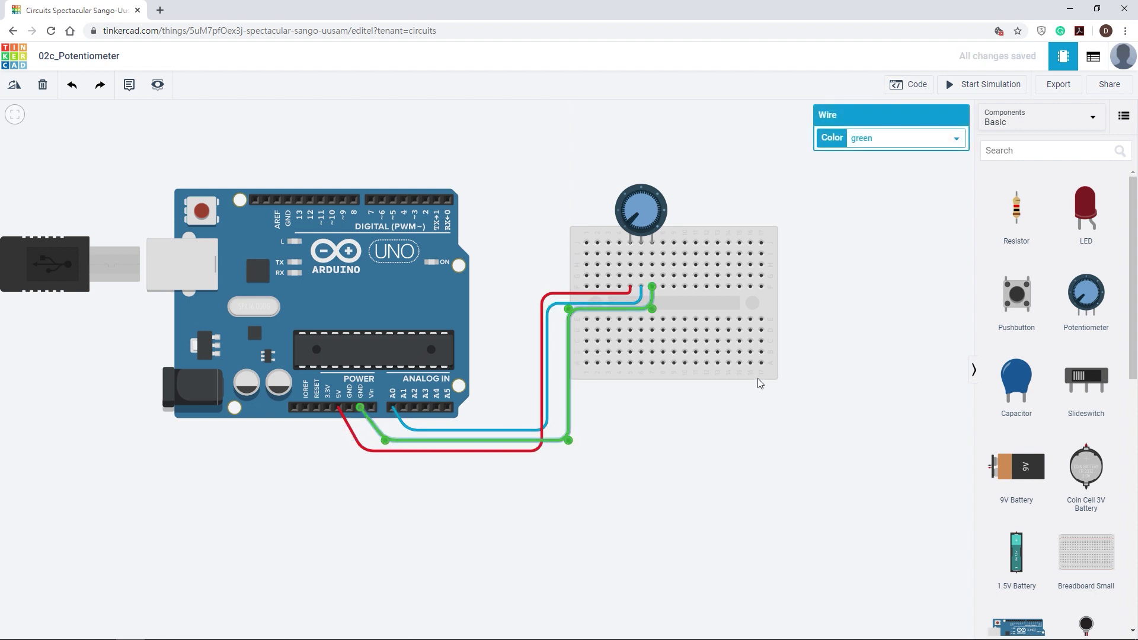
left_click(956, 138)
left_click(924, 152)
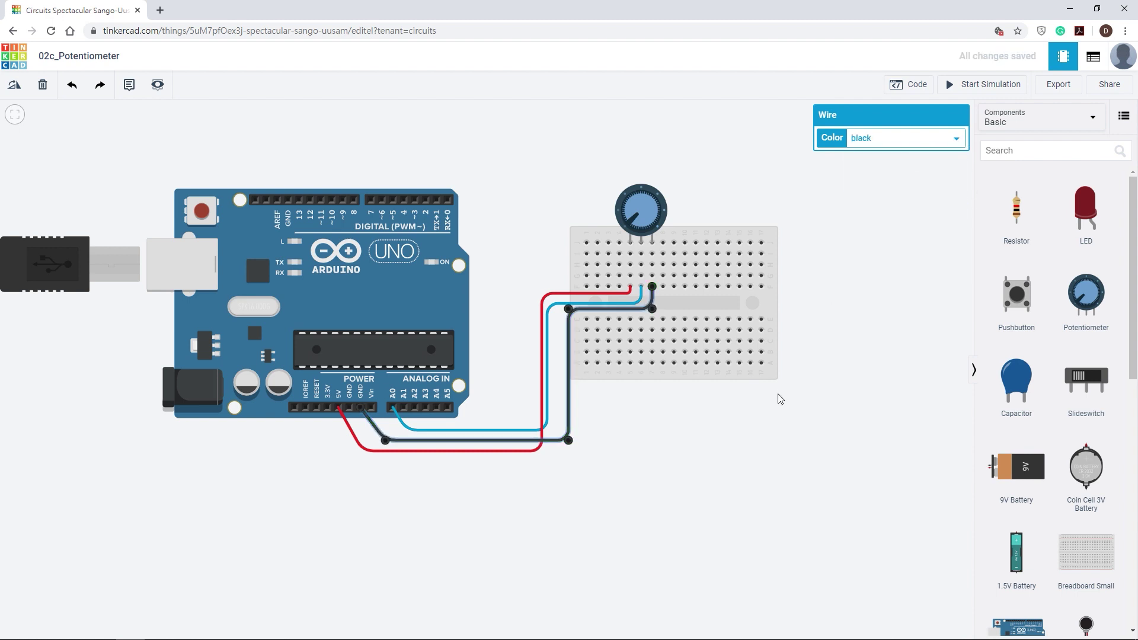
left_click(789, 424)
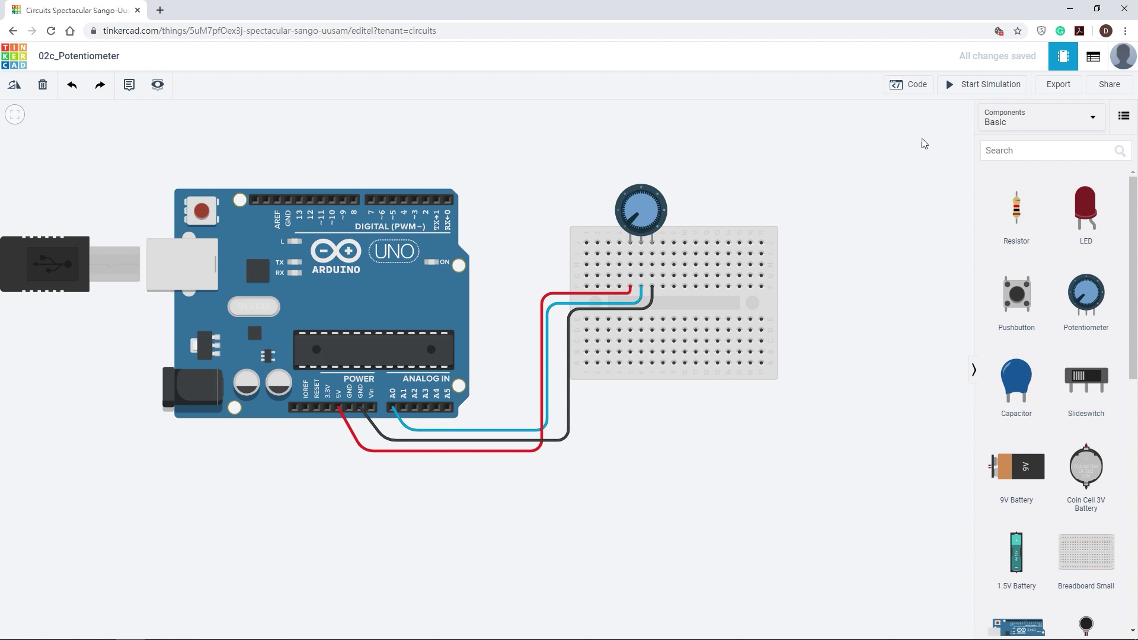
Open the Arduino's code editor and switch it from Blocks to Text mode
left_click(918, 86)
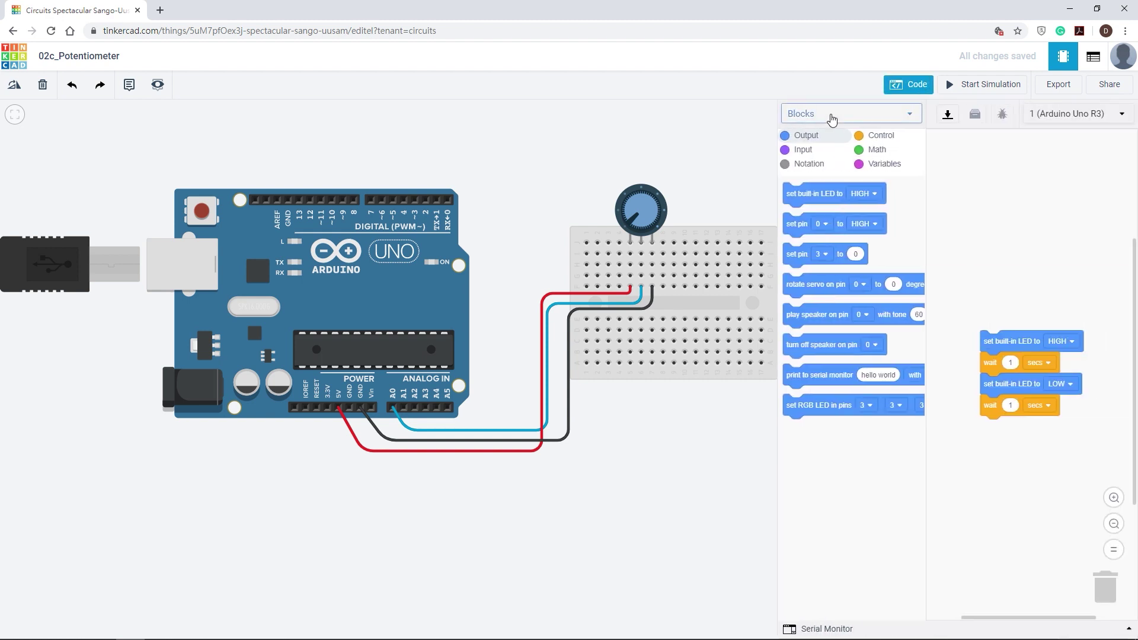
left_click(832, 114)
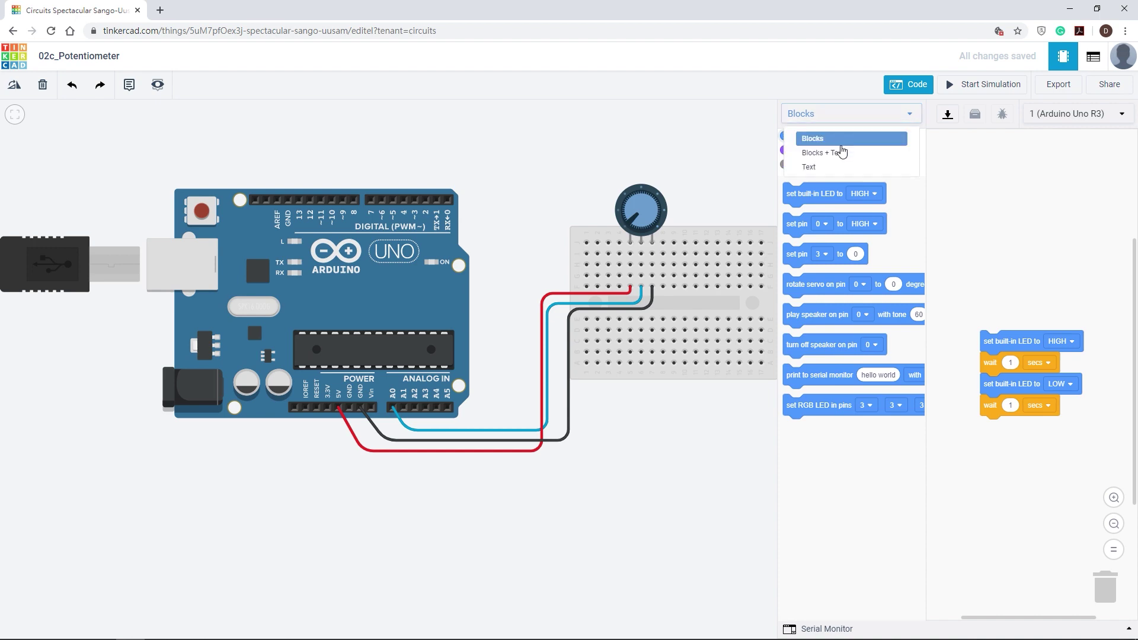
left_click(823, 164)
left_click(625, 195)
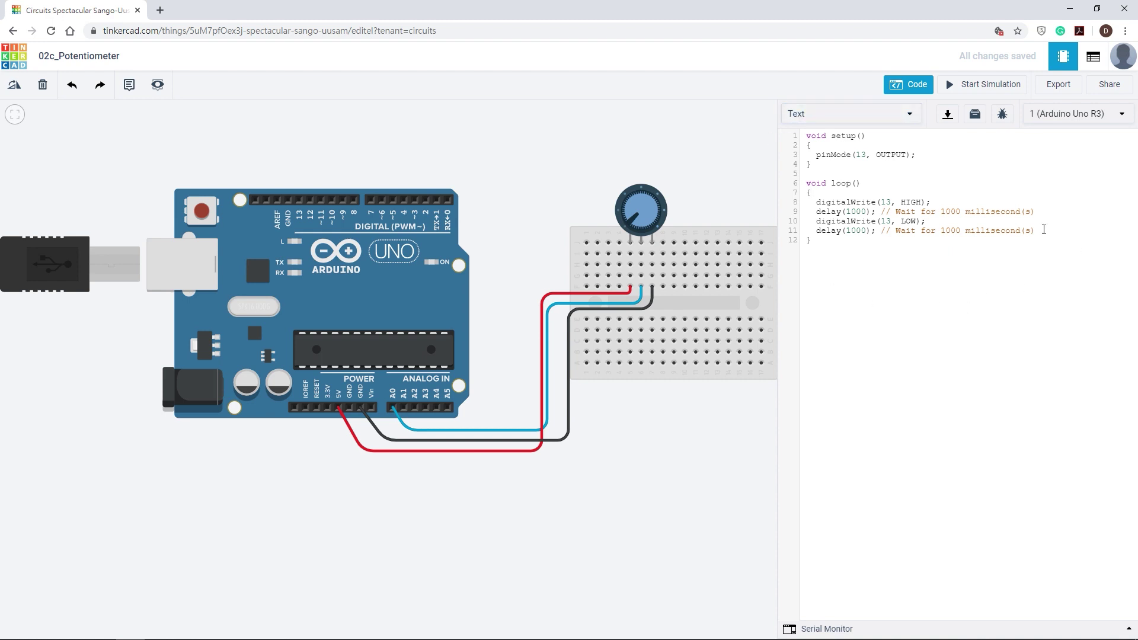
Delete the default blink statements inside loop() and the pinMode(13, OUTPUT) statement inside setup()
left_click_drag(1043, 229, 761, 206)
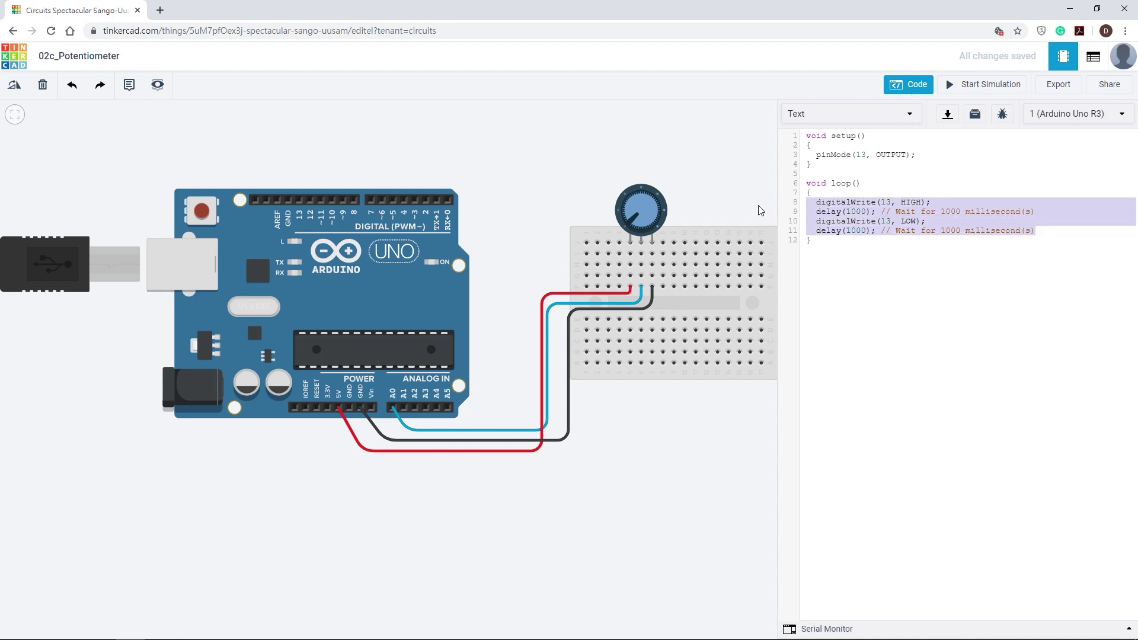
key("BackSpace")
left_click_drag(924, 155, 871, 156)
key("BackSpace")
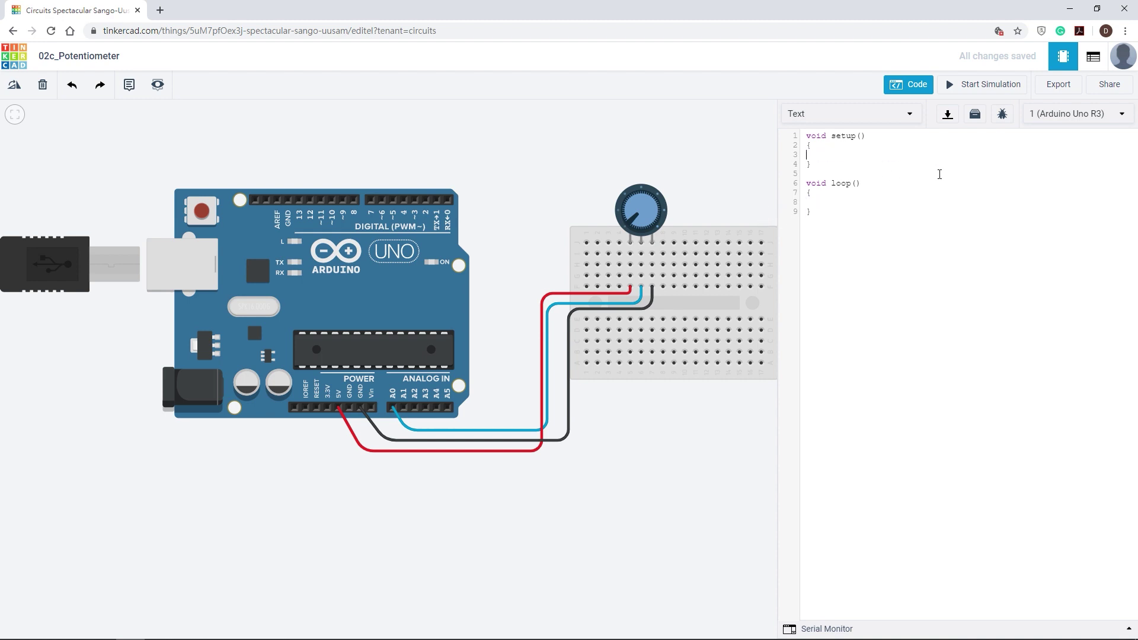
Add the global declarations "int potPin = A0;" and "int val = 0;" above setup(), leaving blank lines before the function
key("Return")
key("Return")
key("Return")
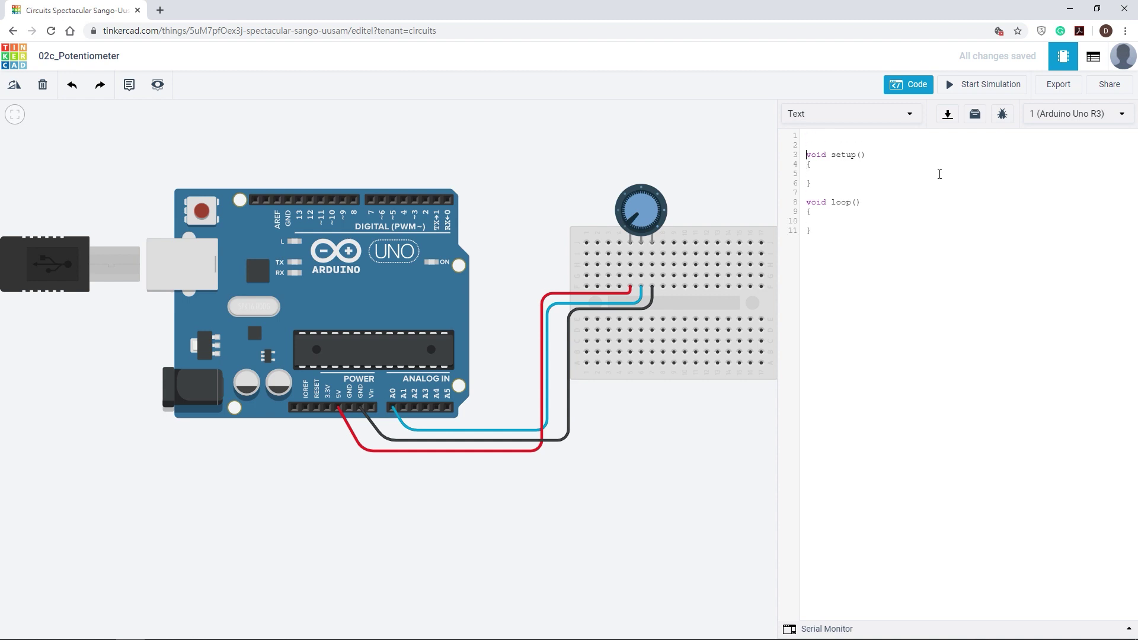
key("Up")
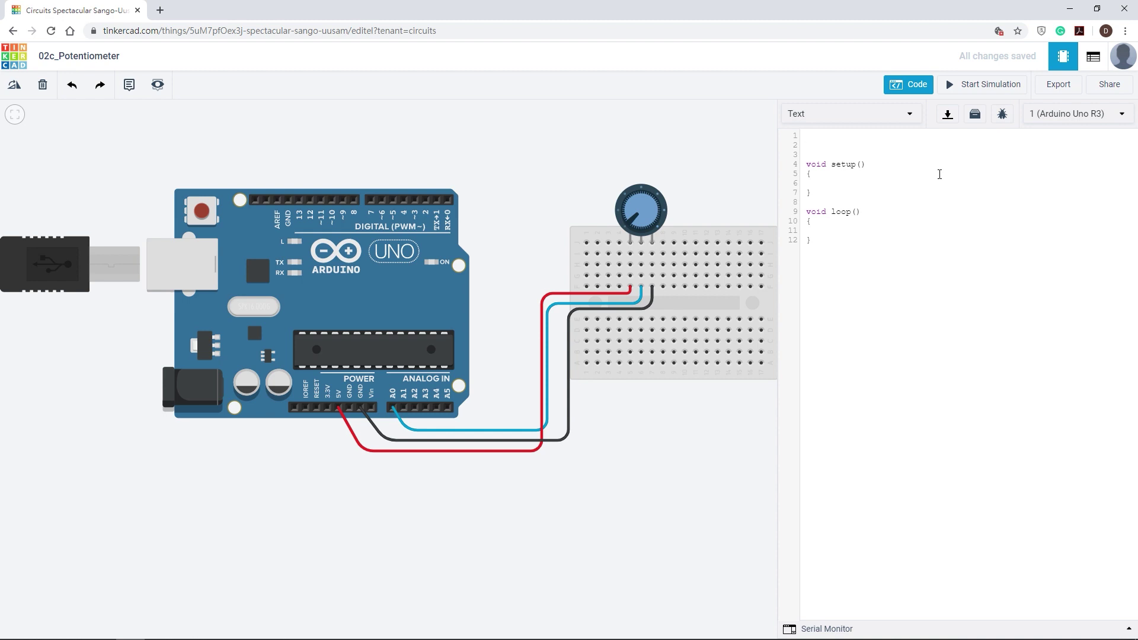
type("int potPin = A0;")
key("Return")
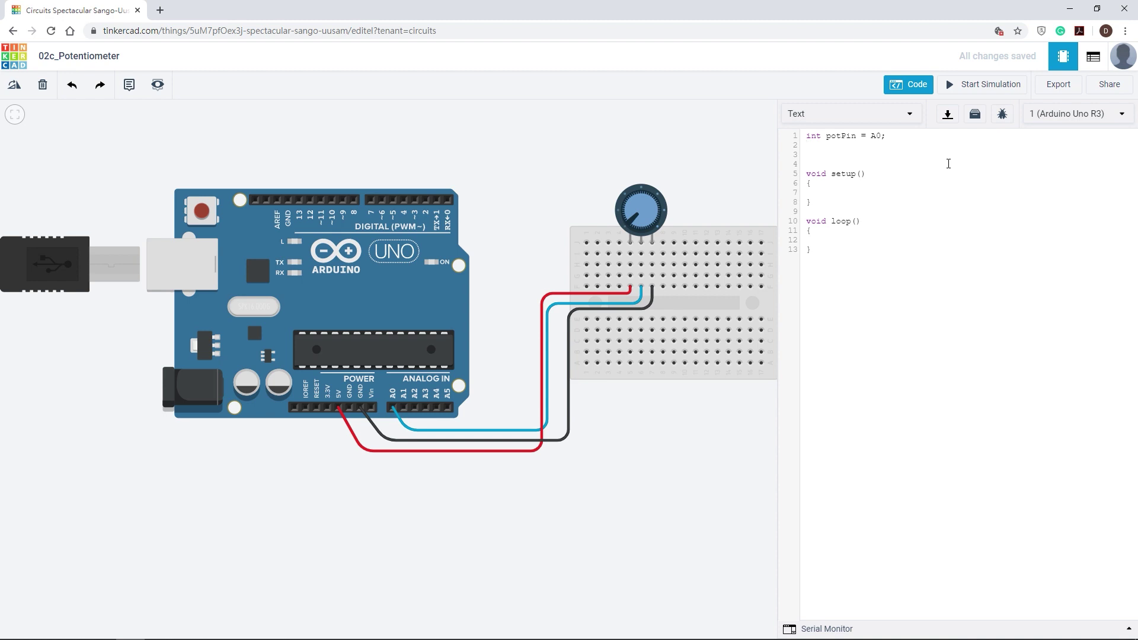
type("int ")
type("val =")
type(" 0")
Fill setup() with "pinMode(potPin, INPUT);" and "Serial.begin(9600);"
type("pinMode")
type("(potPin")
type(", INPUT)")
type(";")
key("Return")
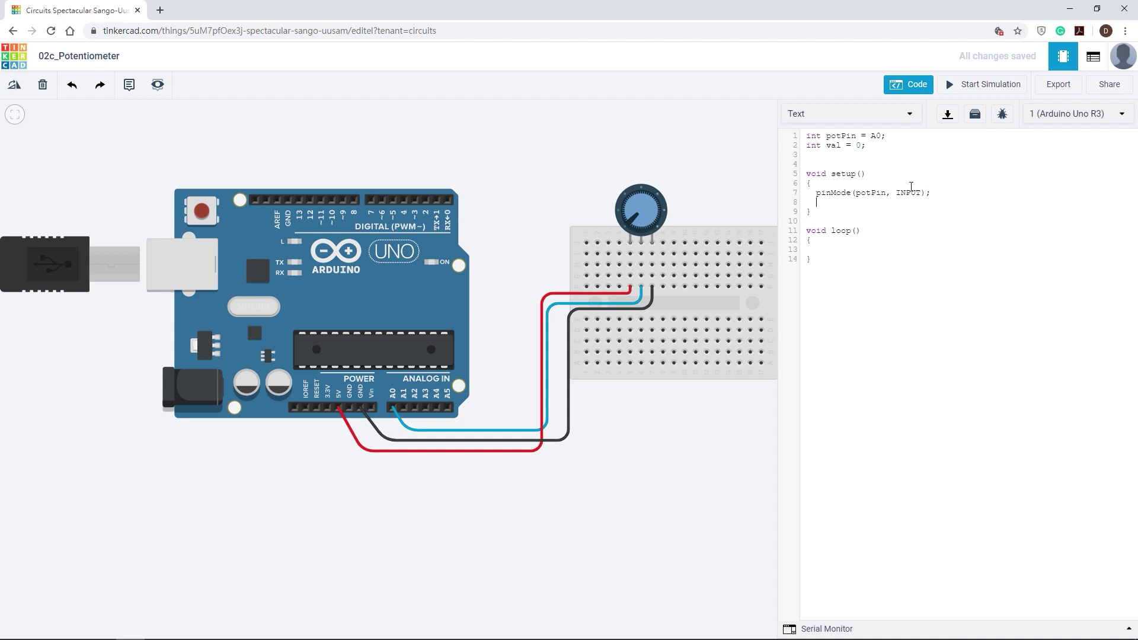
type("Serial")
type(".begin")
type("(9600")
type(");")
Fill loop() with "val = analogRead(potPin);", "Serial.println(val);" and "delay(100);"
type("val = analogRea")
type("d(potPin")
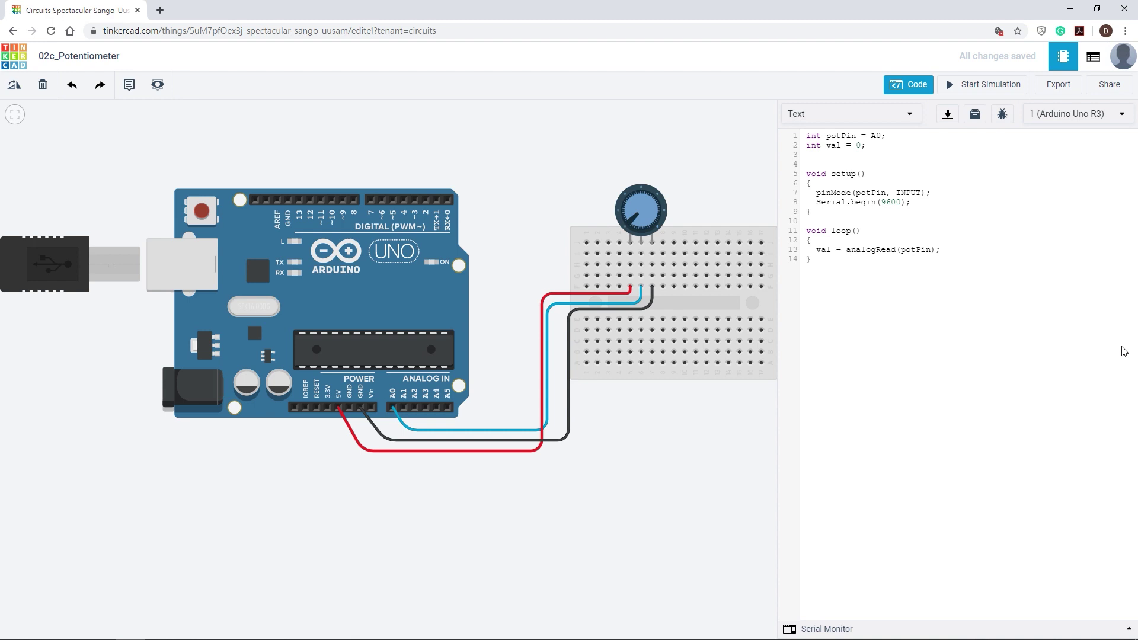
key("Return")
type("Serial.println(val")
key("Return")
type("delay(100);")
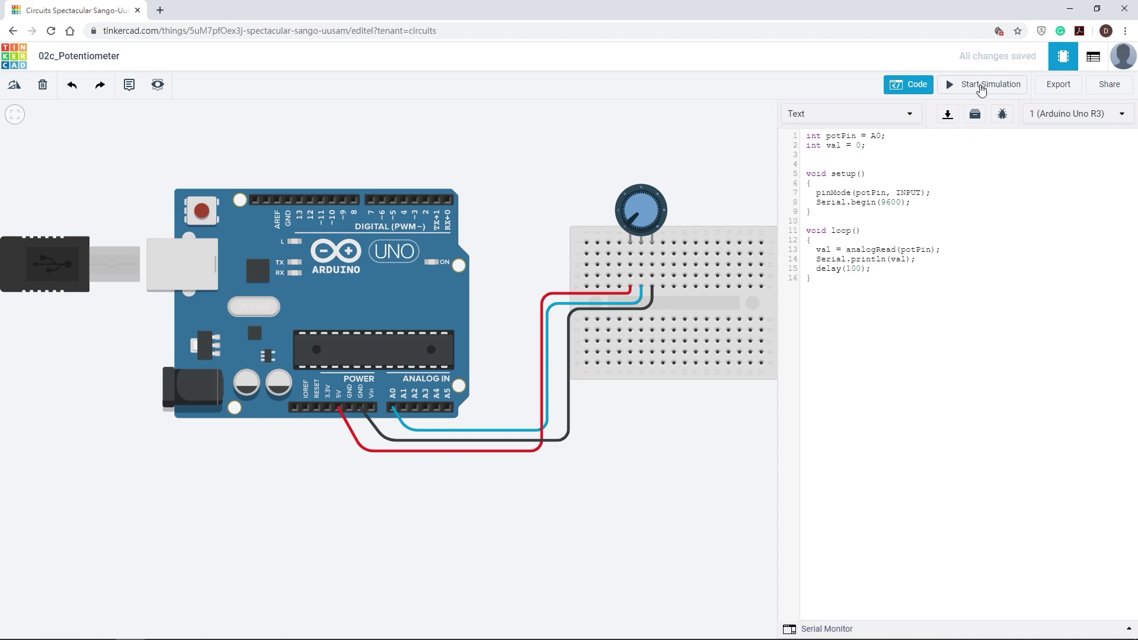
Simulate the circuit with the Serial Monitor open and check the readings while turning the potentiometer to both ends and its middle
left_click(981, 87)
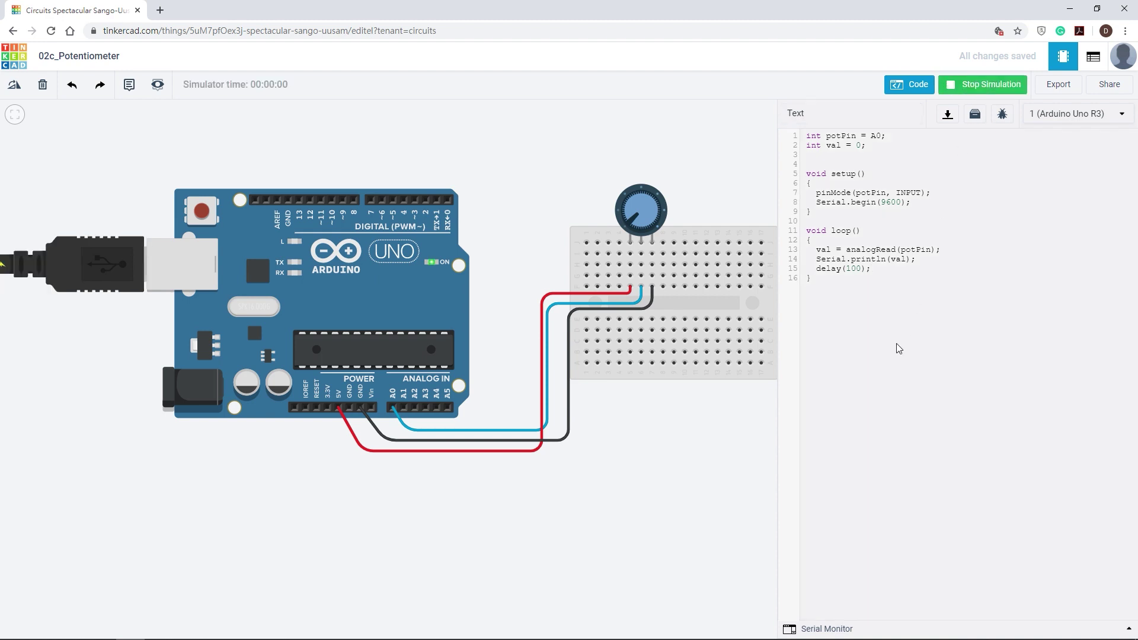
left_click(830, 628)
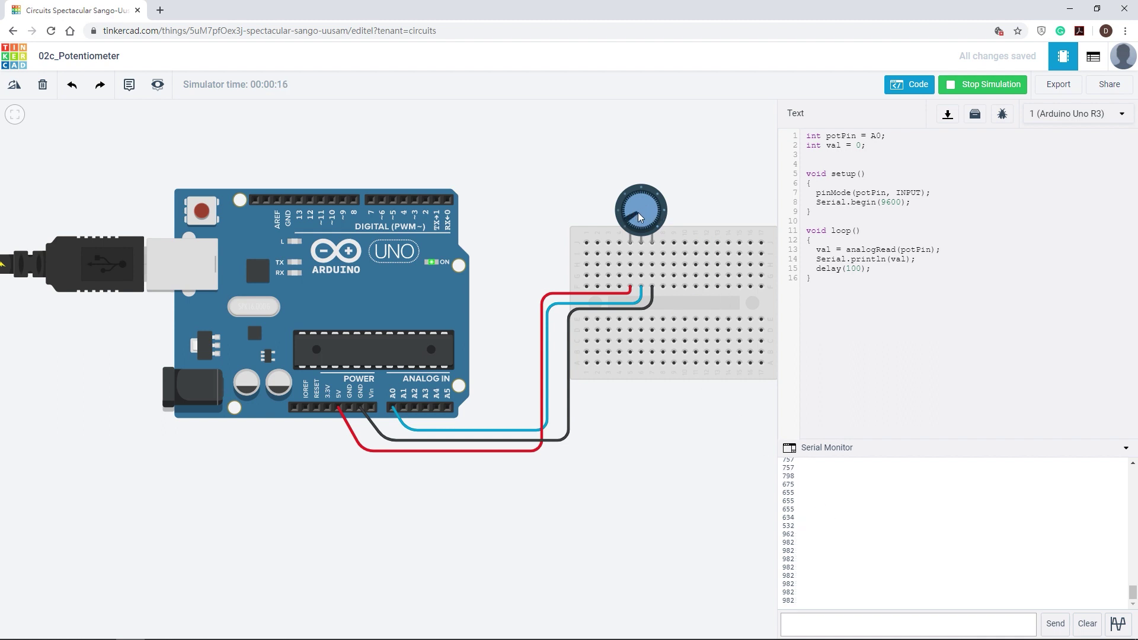
left_click_drag(638, 213, 671, 261)
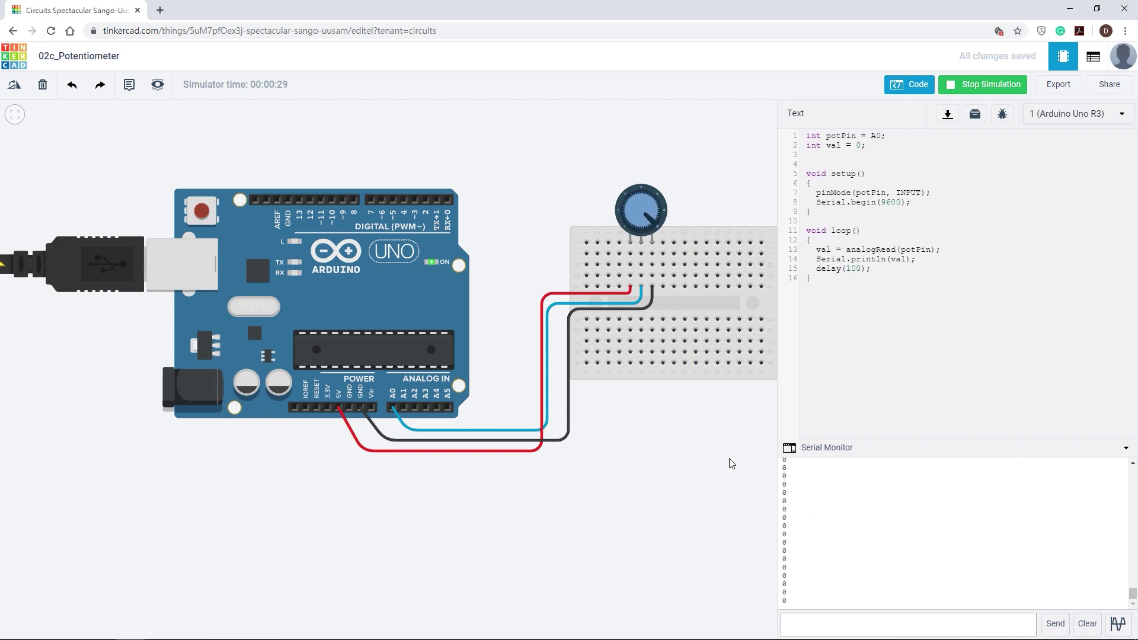
left_click_drag(652, 210, 642, 193)
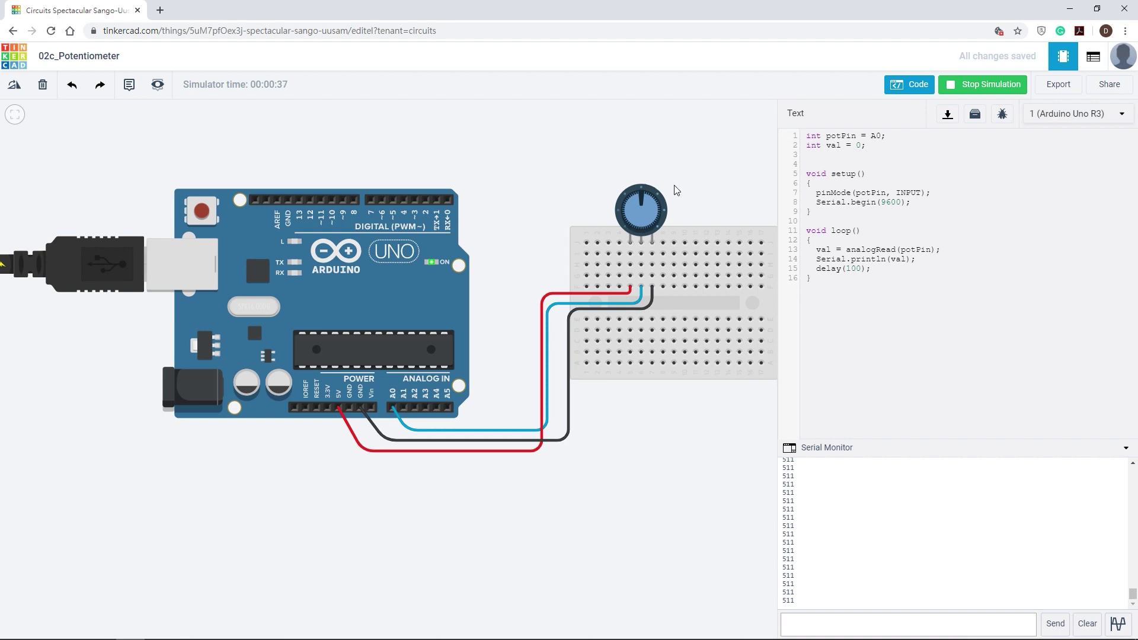
left_click_drag(628, 203, 614, 240)
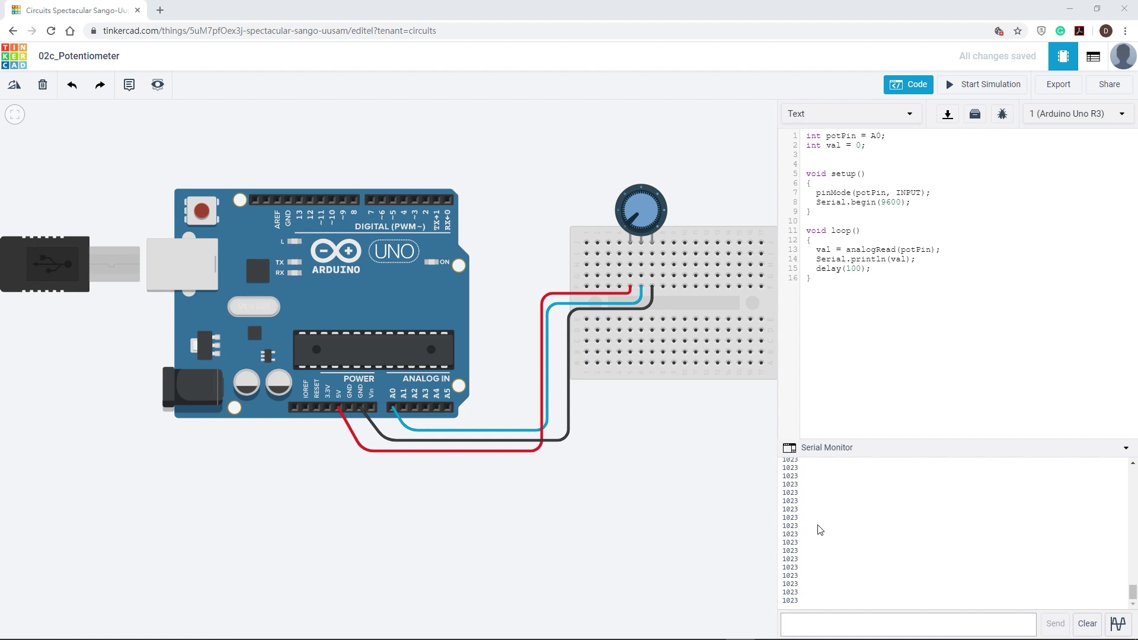
Close the code editor and place a red LED in the breadboard's top row, to the right of the potentiometer
left_click(916, 89)
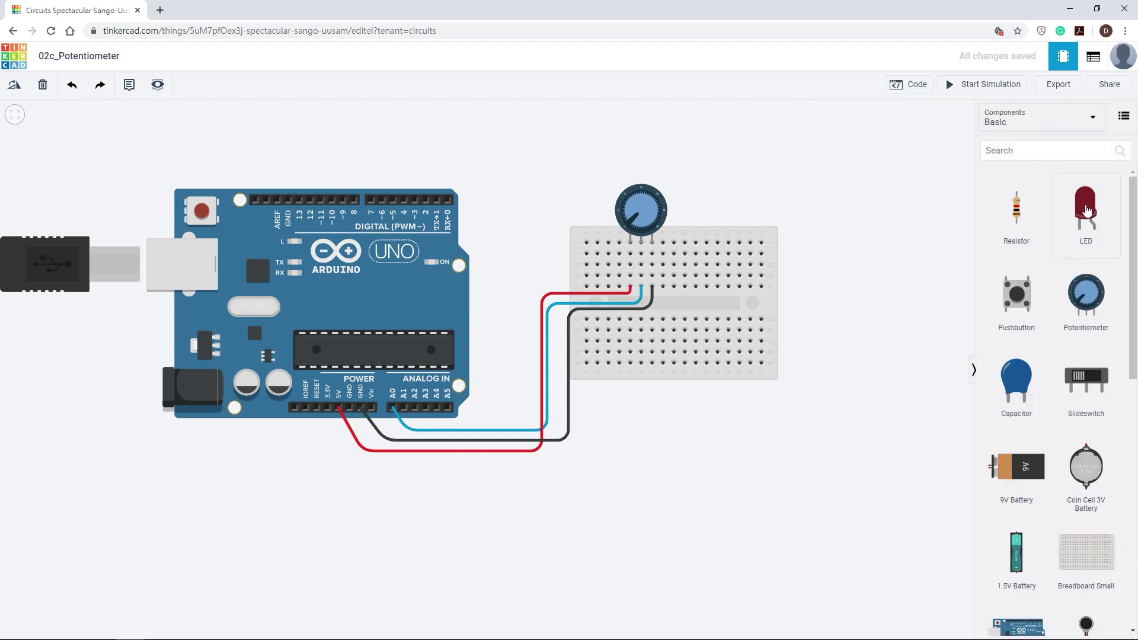
left_click_drag(1087, 211, 805, 190)
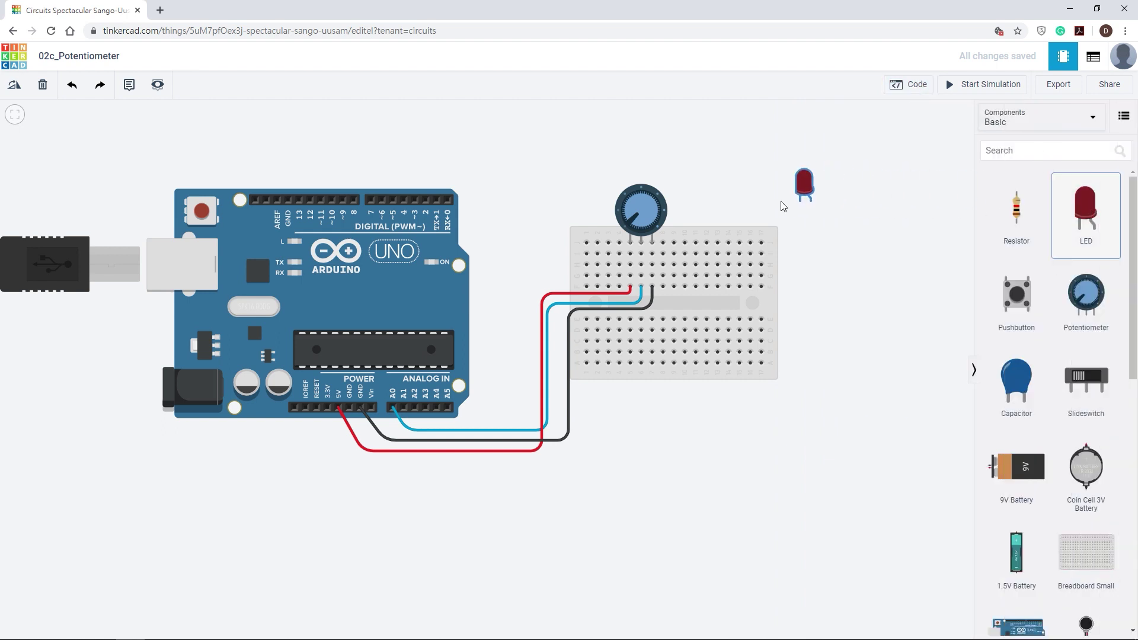
left_click_drag(735, 244, 713, 244)
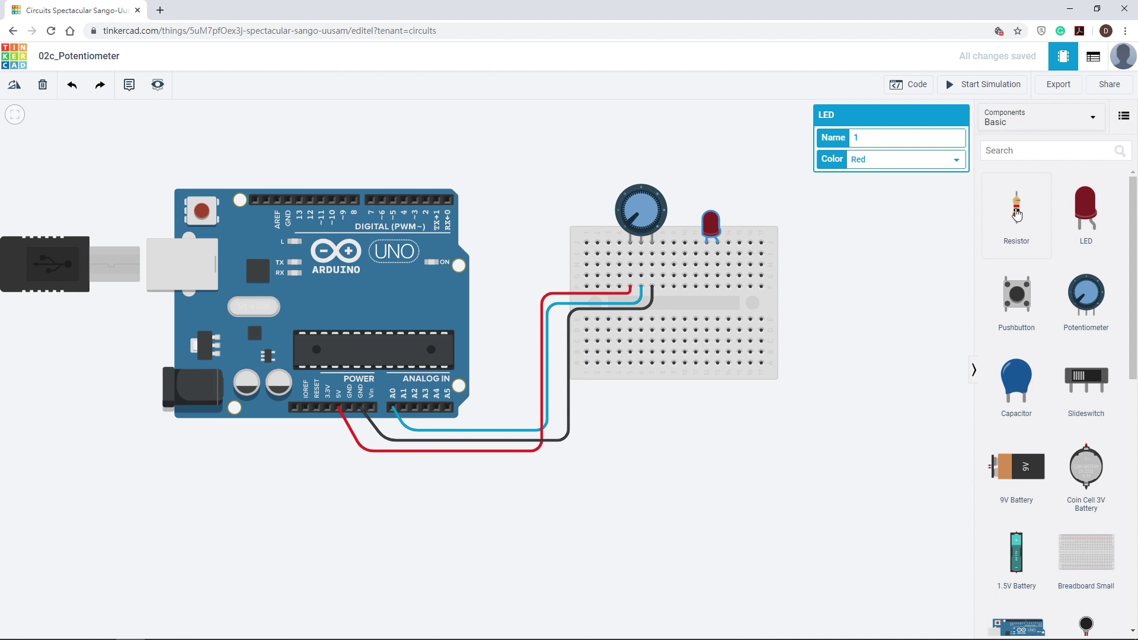
Add a resistor beside the breadboard and set its resistance to 220 Ω
left_click_drag(1016, 215, 827, 246)
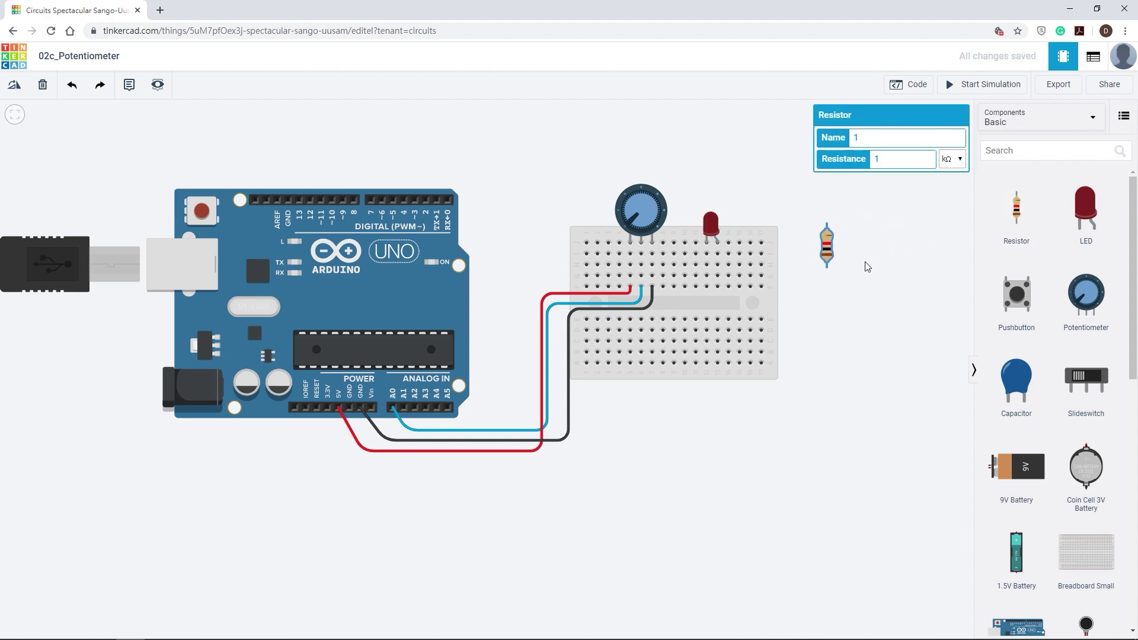
left_click(836, 165)
type("220")
left_click(948, 158)
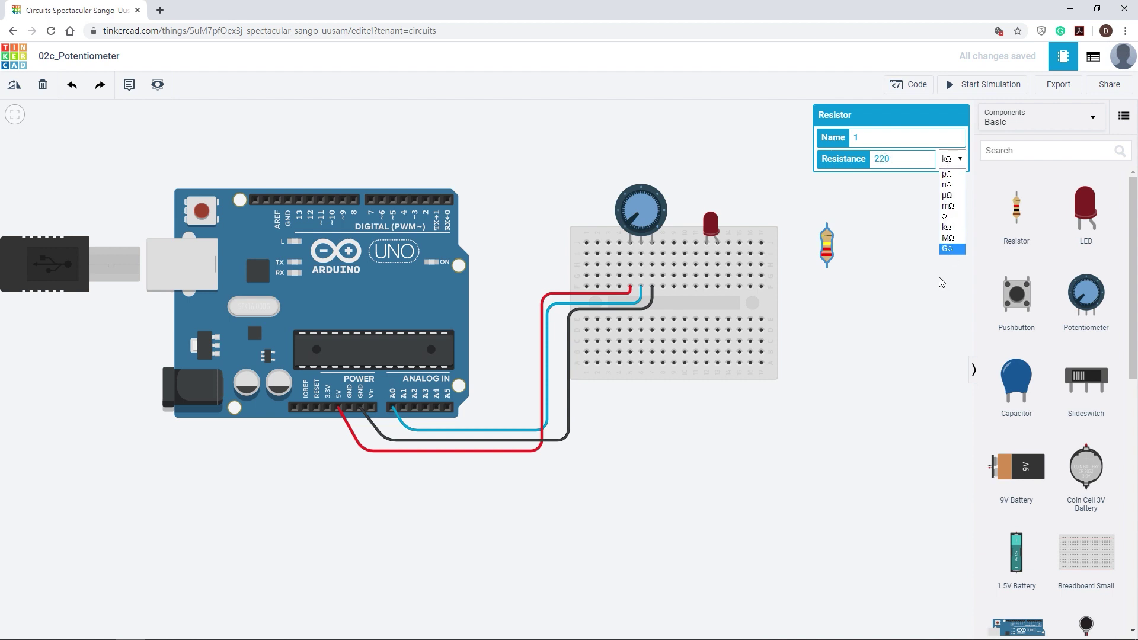
left_click(948, 217)
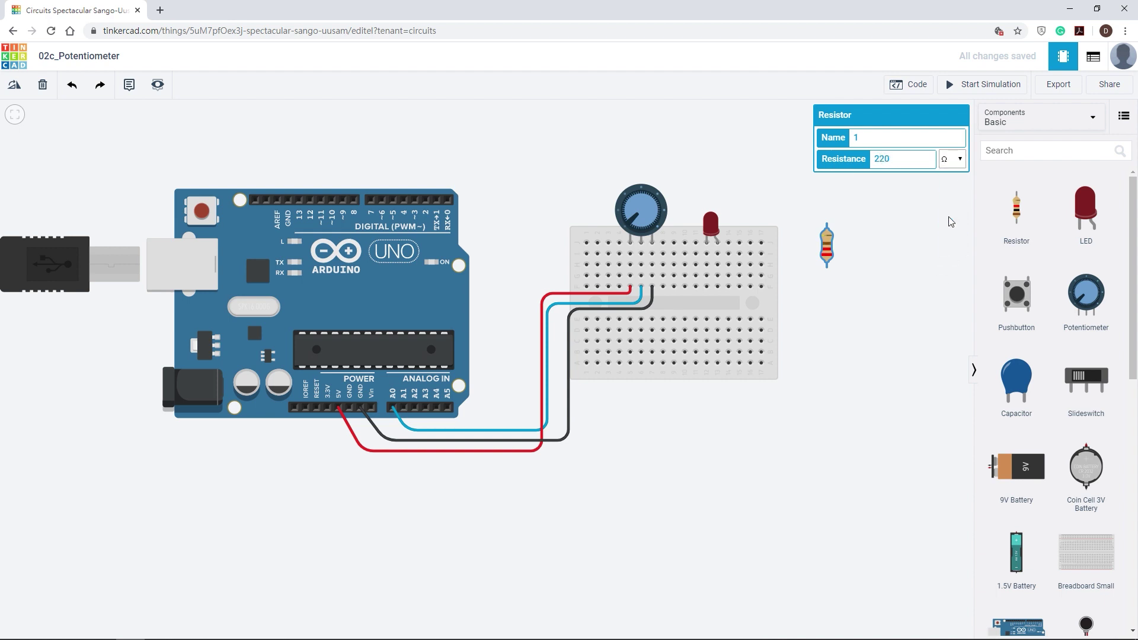
Rotate the resistor to horizontal and plug it into the breadboard with its left end in the column of the LED's right leg
left_click(14, 85)
left_click(14, 85)
left_click(14, 85)
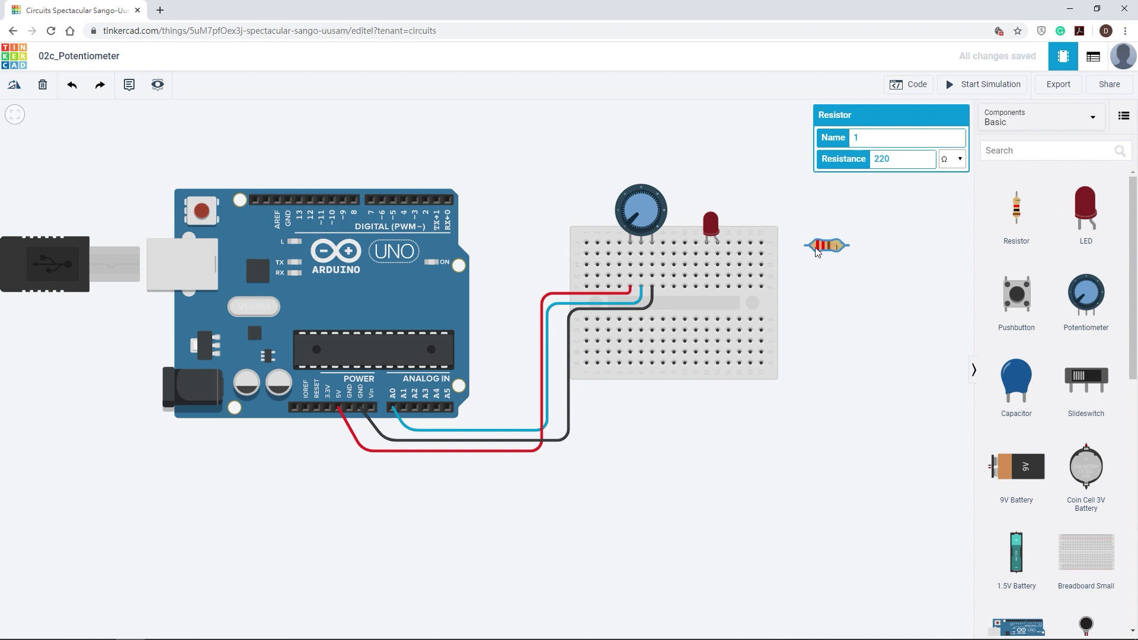
left_click_drag(821, 252, 735, 261)
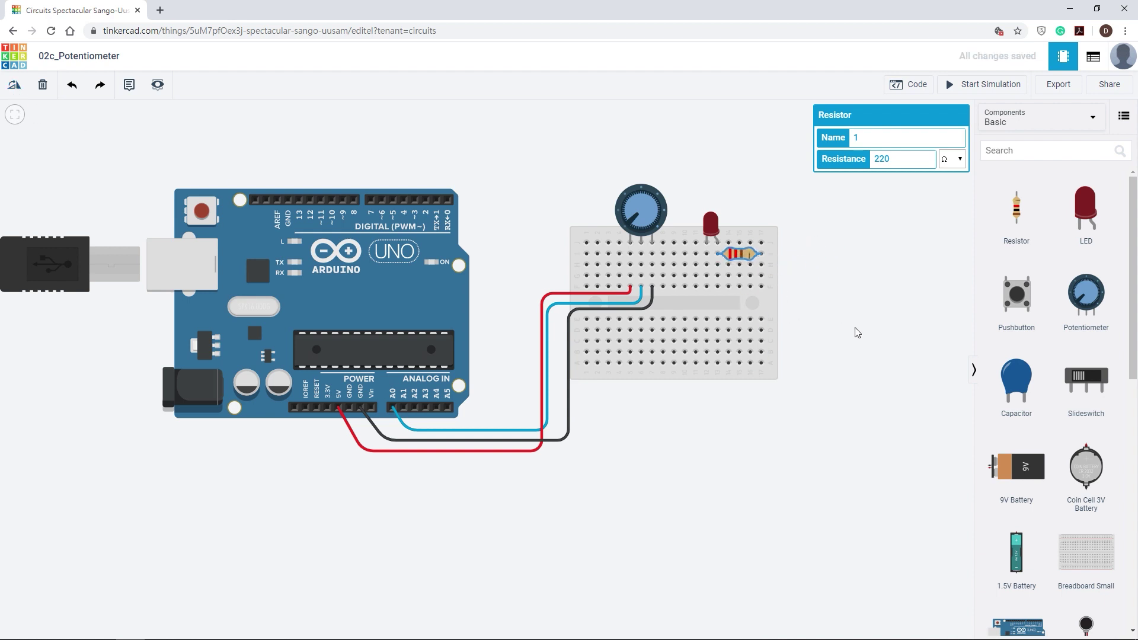
Wire the LED's left leg from the breadboard to the Arduino's GND pin next to 5V, routing below the board, and colour the wire black
left_click(706, 288)
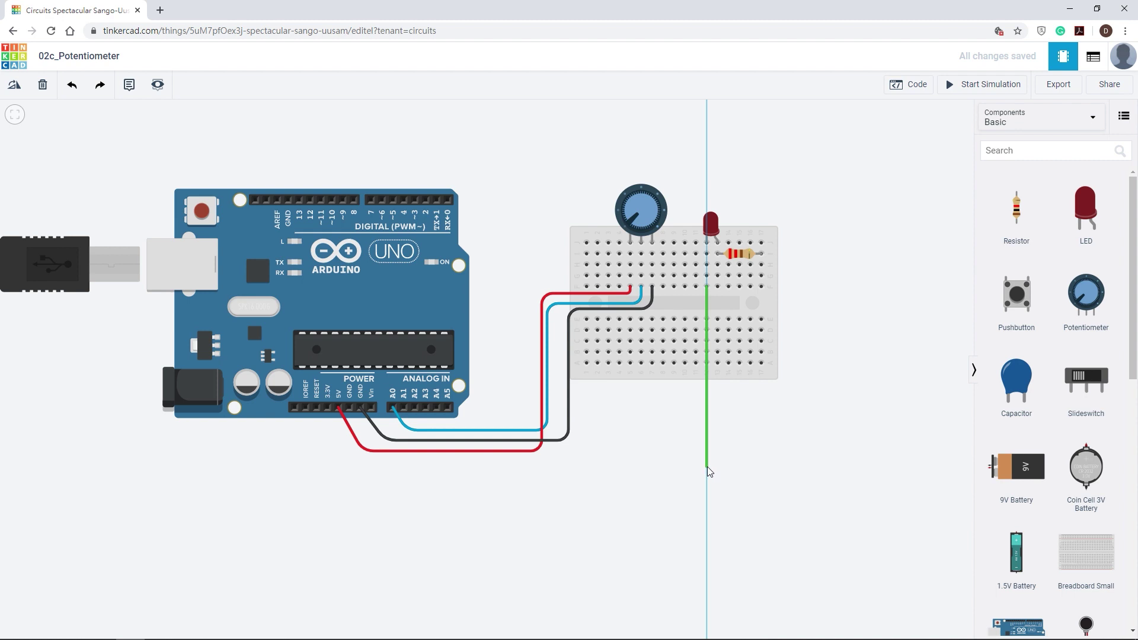
left_click(706, 467)
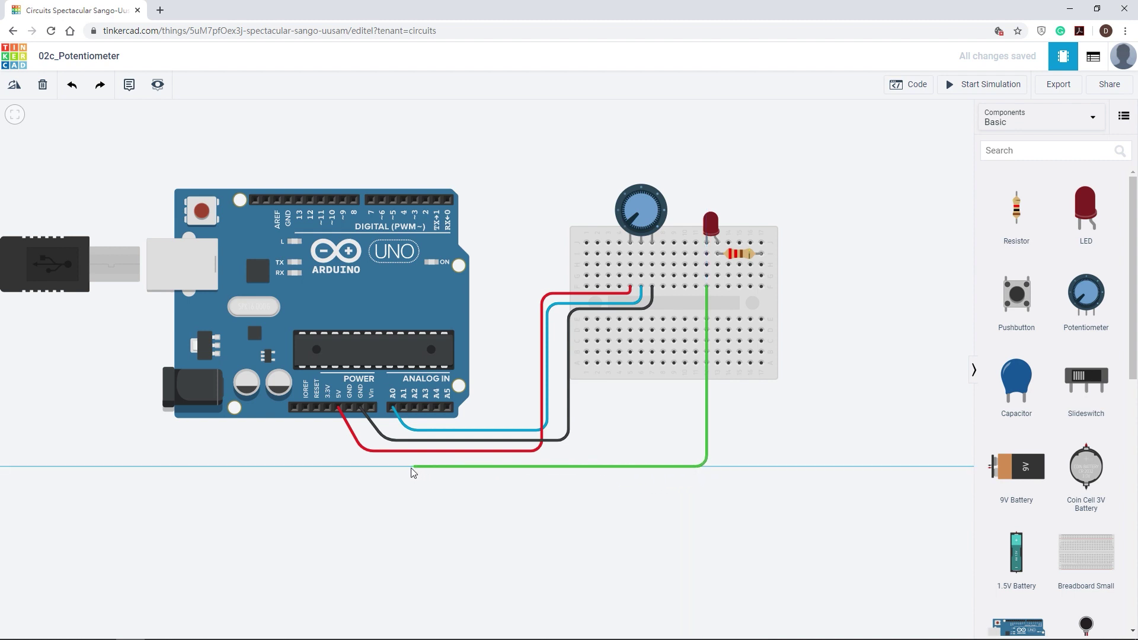
left_click(390, 467)
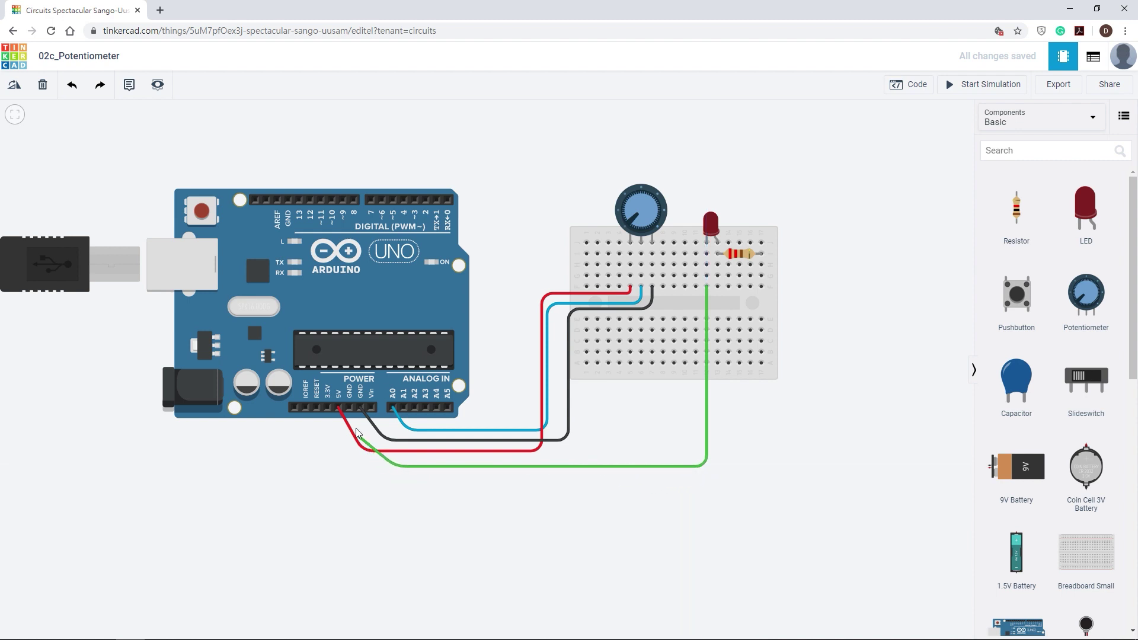
left_click(350, 407)
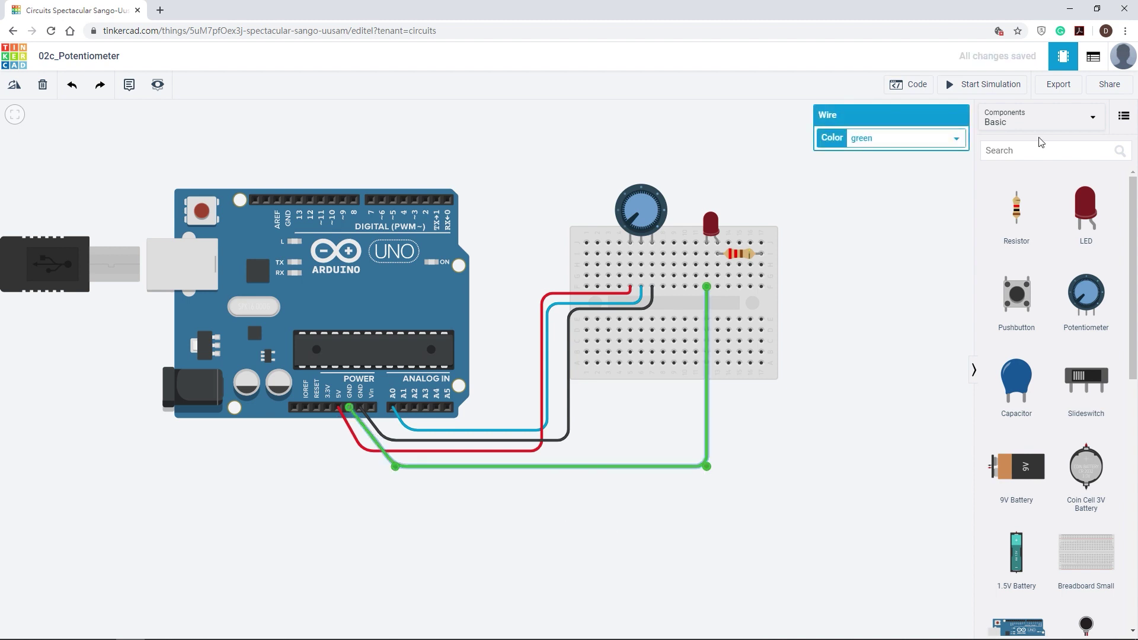
left_click(957, 140)
left_click(915, 152)
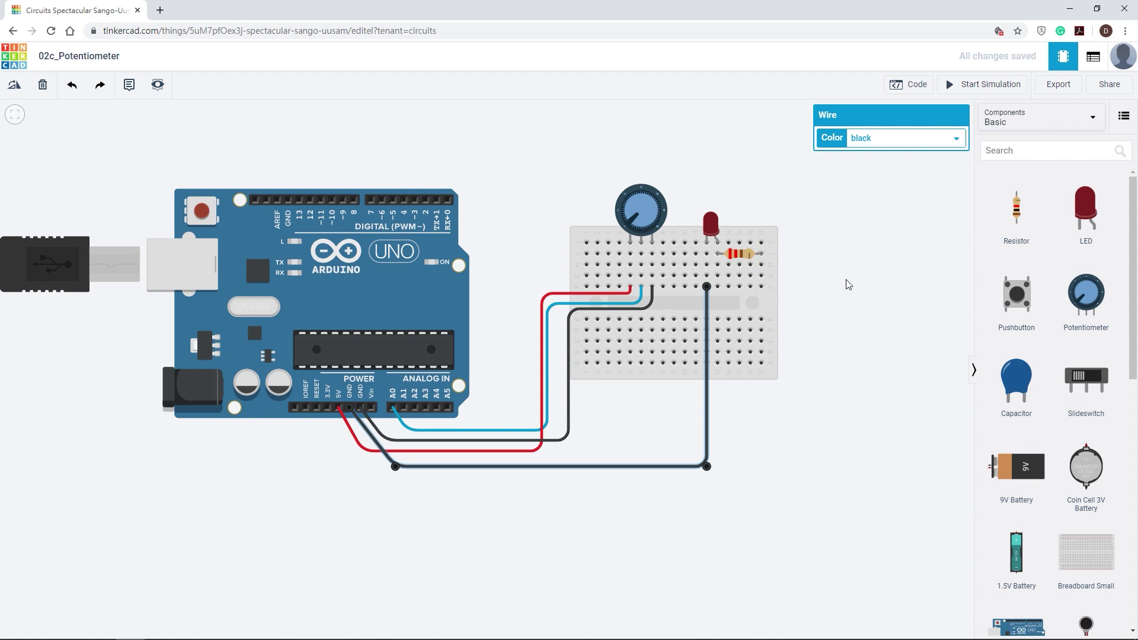
Wire the resistor's right end from the breadboard to Arduino pin 13, routing above the board, and colour the wire red
left_click(761, 243)
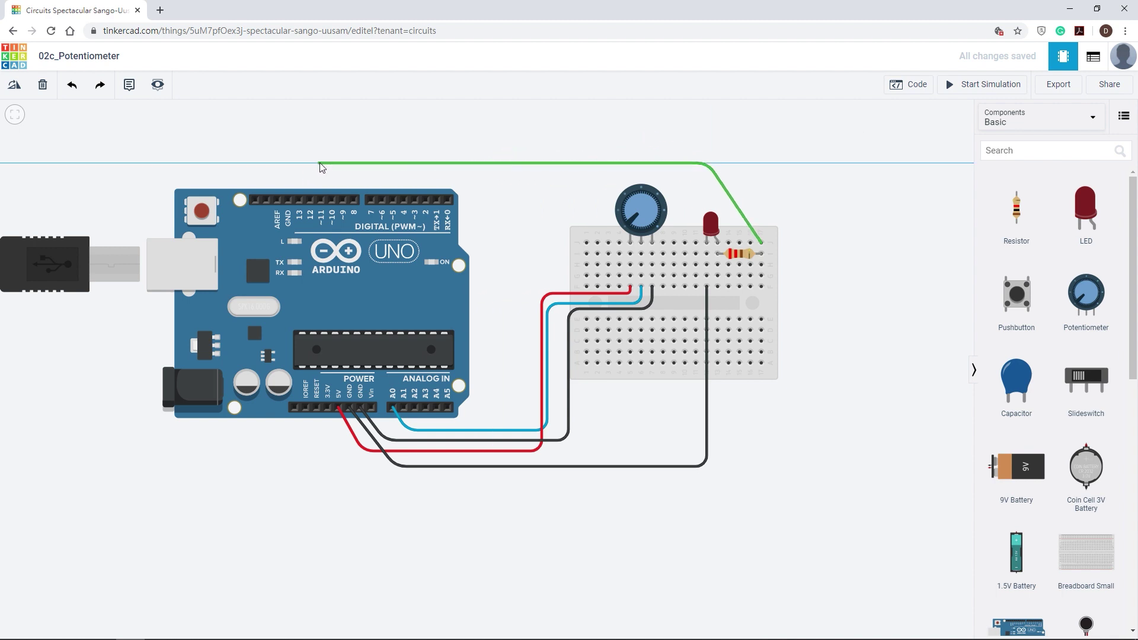
left_click(321, 167)
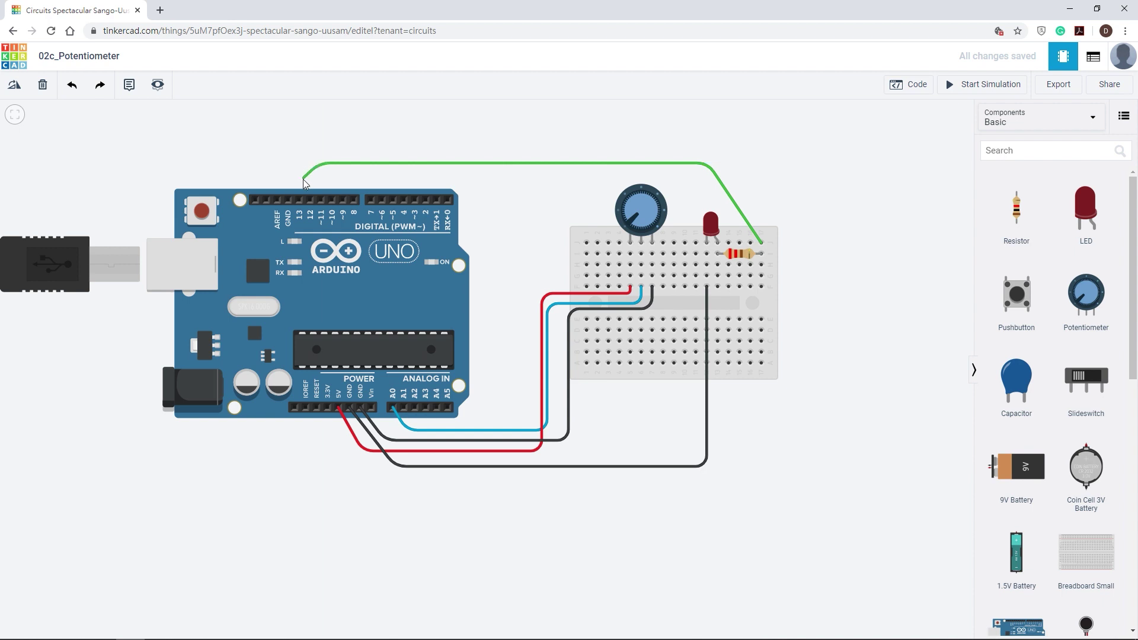
left_click(300, 203)
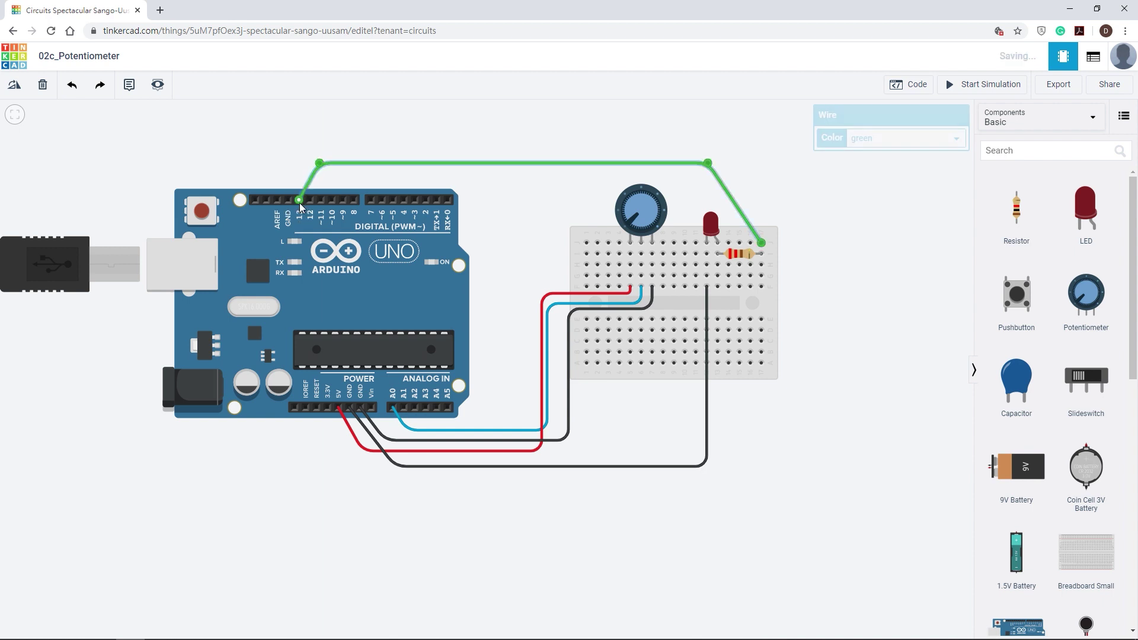
left_click(957, 142)
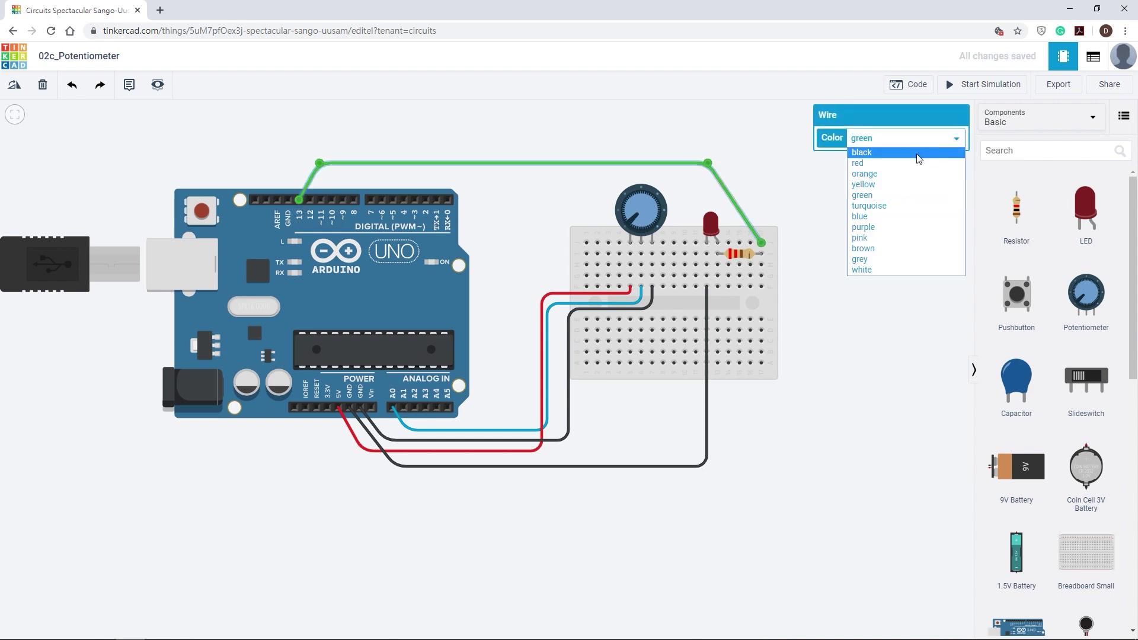
left_click(894, 163)
left_click(877, 301)
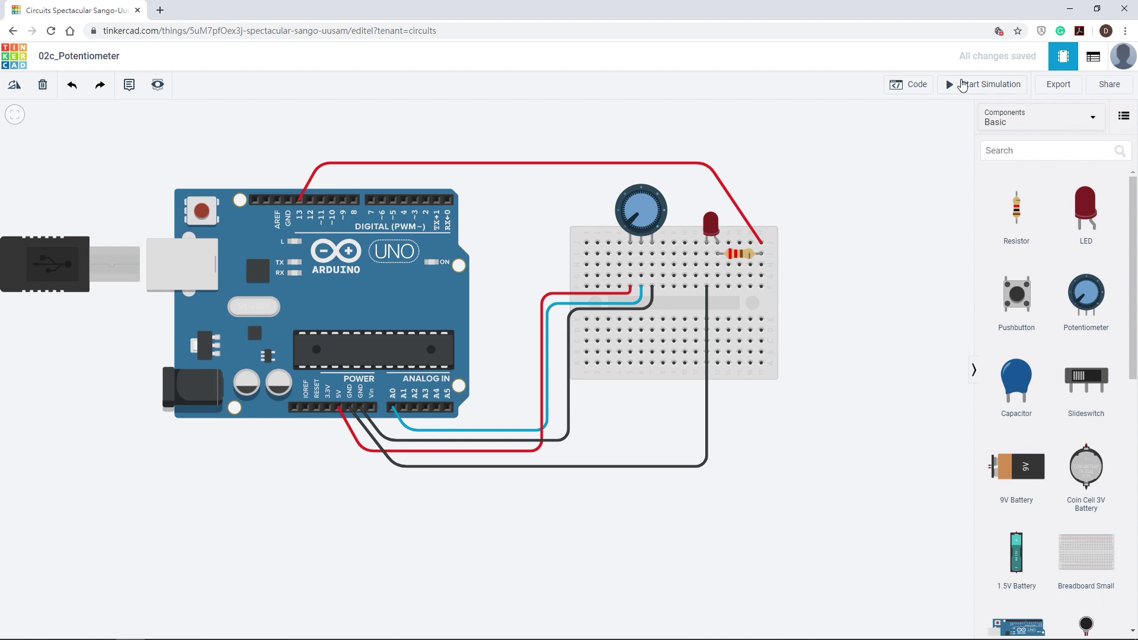
Reopen the code editor and declare "int ledPin = 13;" between the potPin and val declarations
left_click(919, 87)
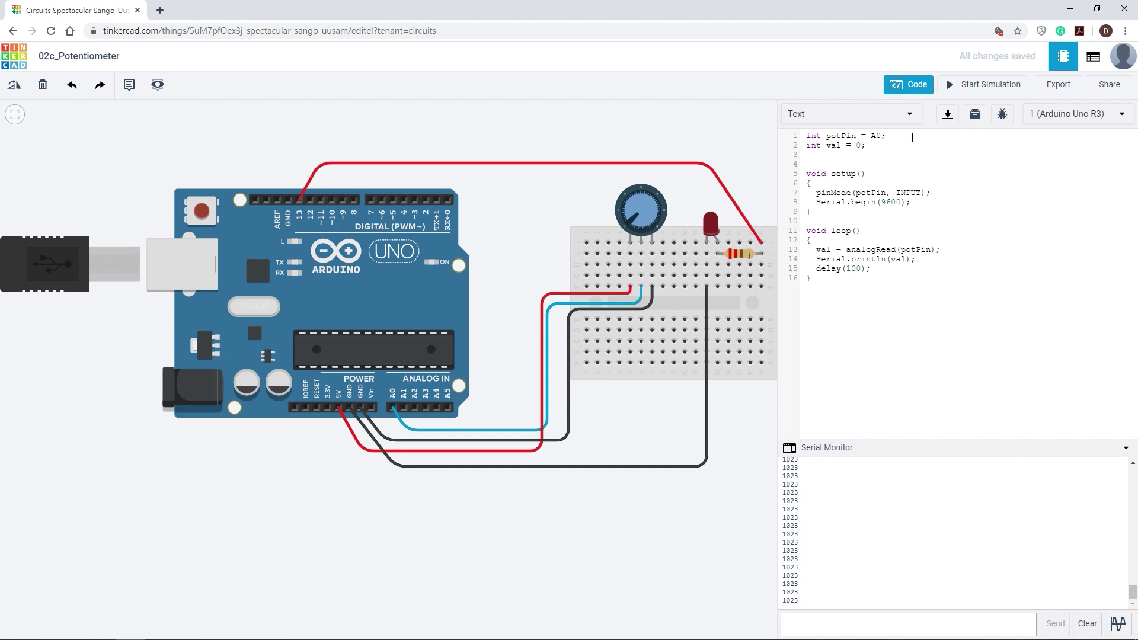
key("Return")
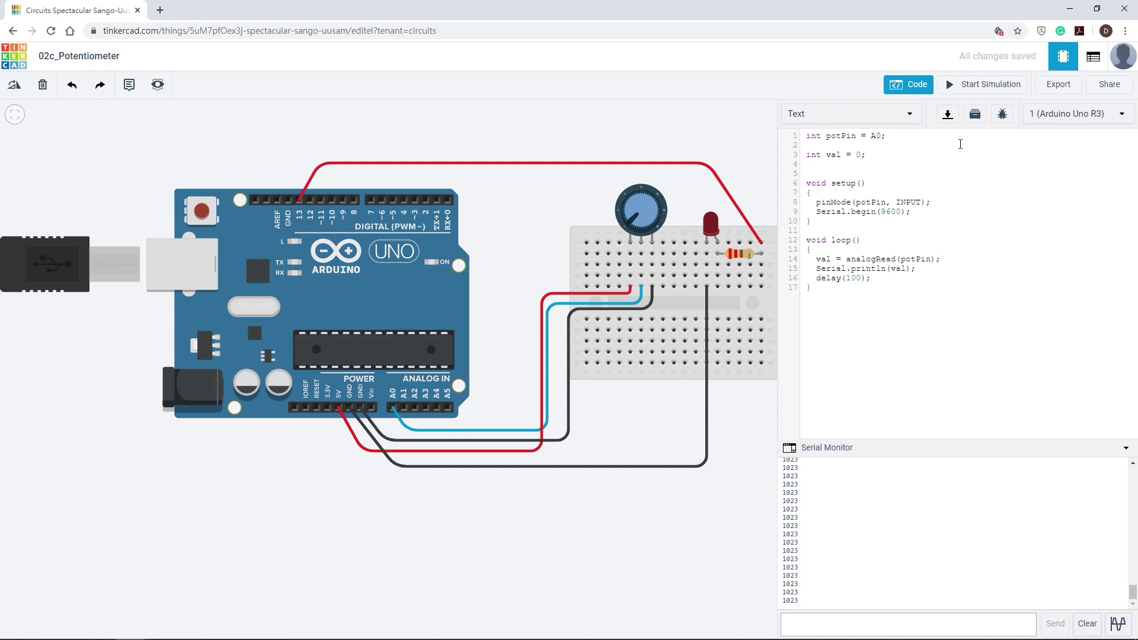
type("int ledPin = 13;")
Add "pinMode(ledPin, OUTPUT);" after the potPin pinMode line in setup(), and insert an empty line before delay(100) in loop()
key("Return")
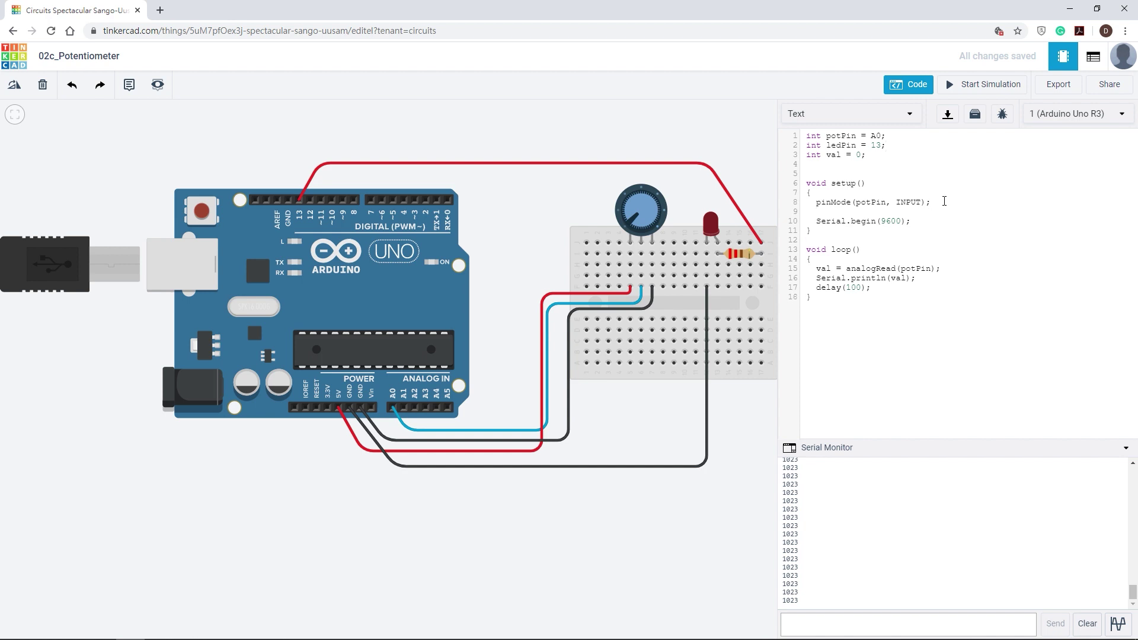
type("pinMode(")
type("ledPin, OUTPUT);")
key("Return")
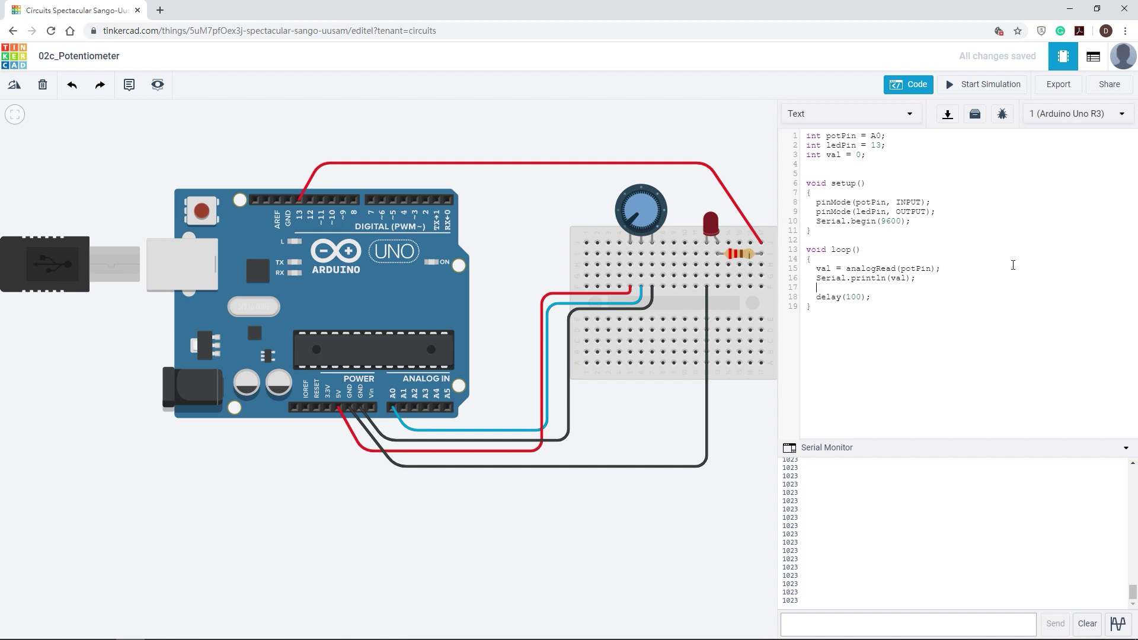
Add "digitalWrite(ledPin,HIGH);" and "delay(val);" on separate lines after the Serial.println line in loop()
type("digitalWrite(ledPin,HIGH);")
key("Return")
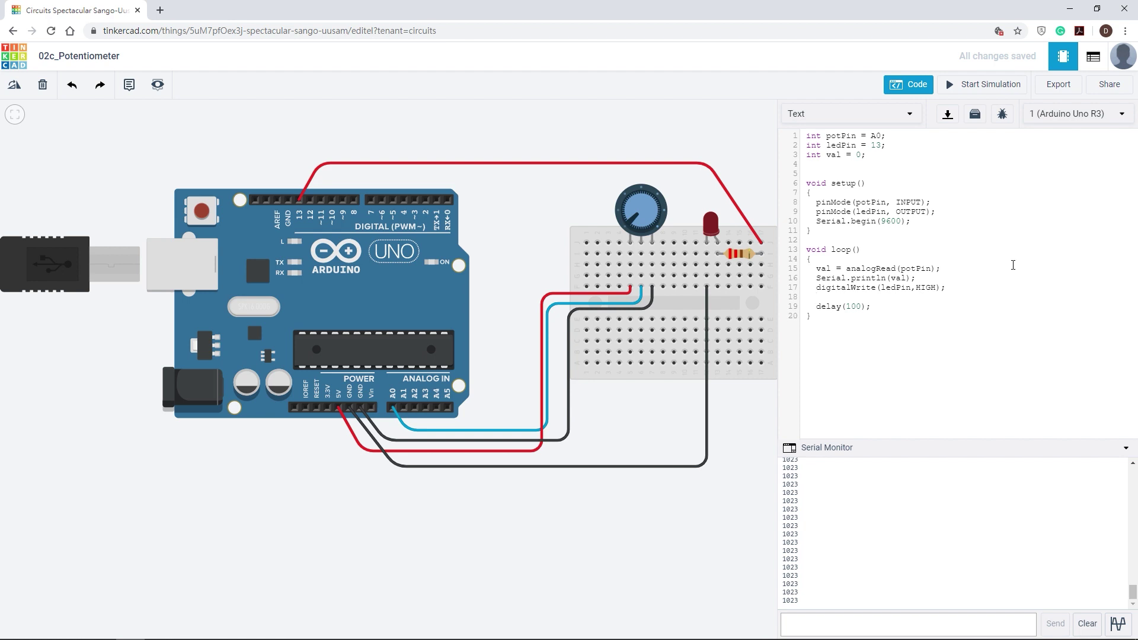
type("delay(val);")
Duplicate the digitalWrite and delay(val) lines directly below, align the copy's indentation, and change its HIGH to LOW
left_click_drag(808, 288, 949, 297)
key("ctrl+c")
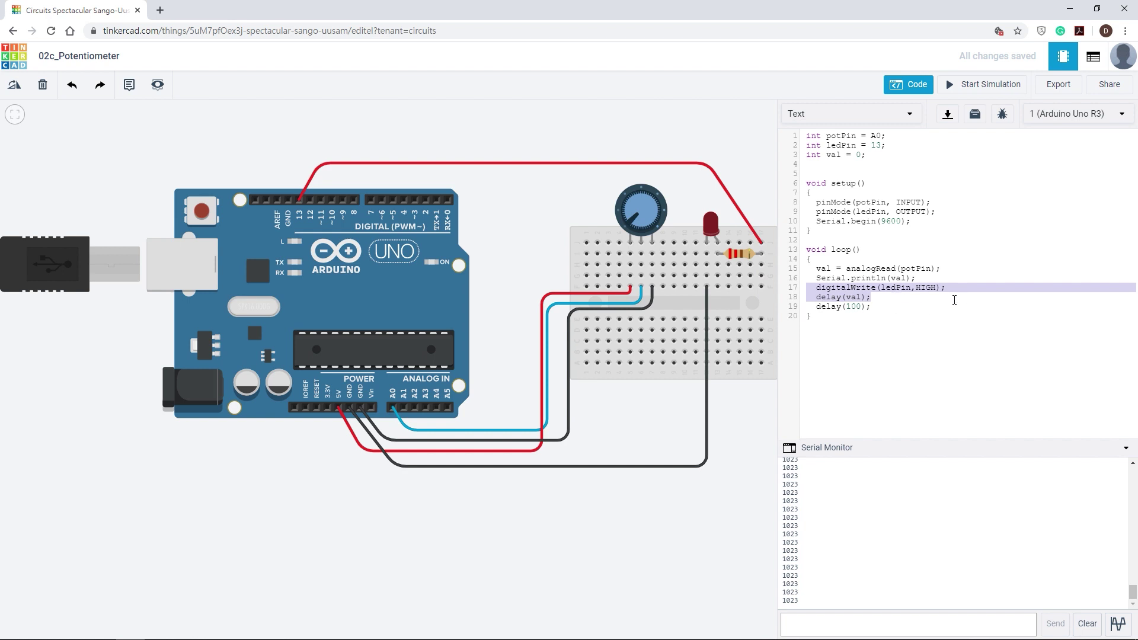
left_click(894, 299)
key("Return")
key("ctrl+v")
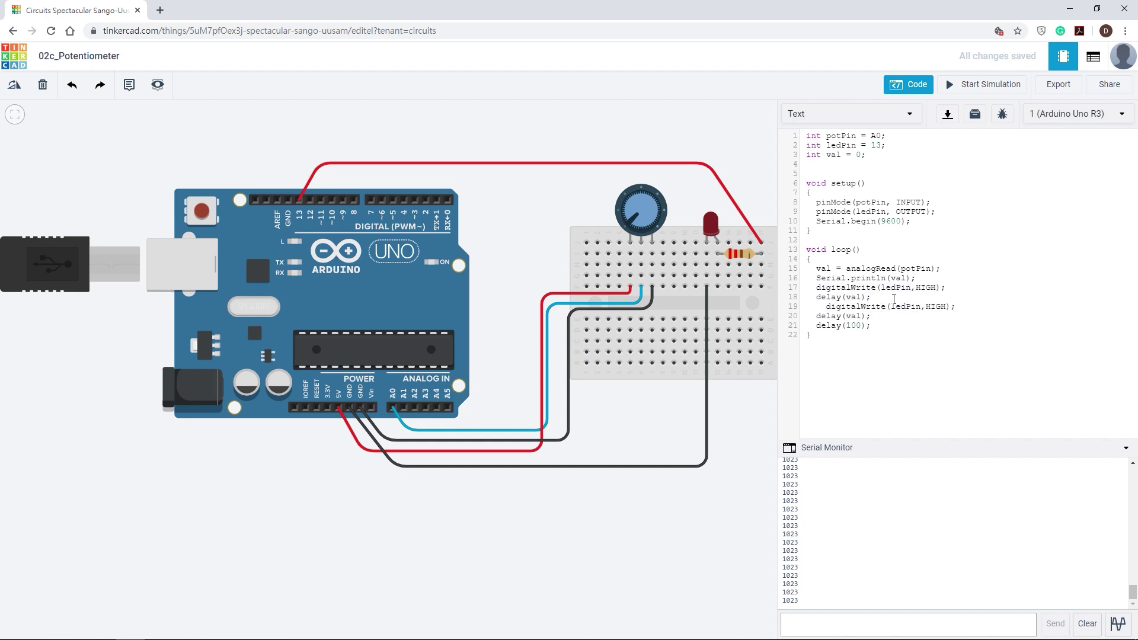
left_click(821, 307)
key("BackSpace")
key("BackSpace")
left_click_drag(937, 307, 917, 307)
type("LOW")
Run the simulation, turn the potentiometer knob clockwise to its midpoint and on to near its far end, and stop the simulation
left_click(977, 86)
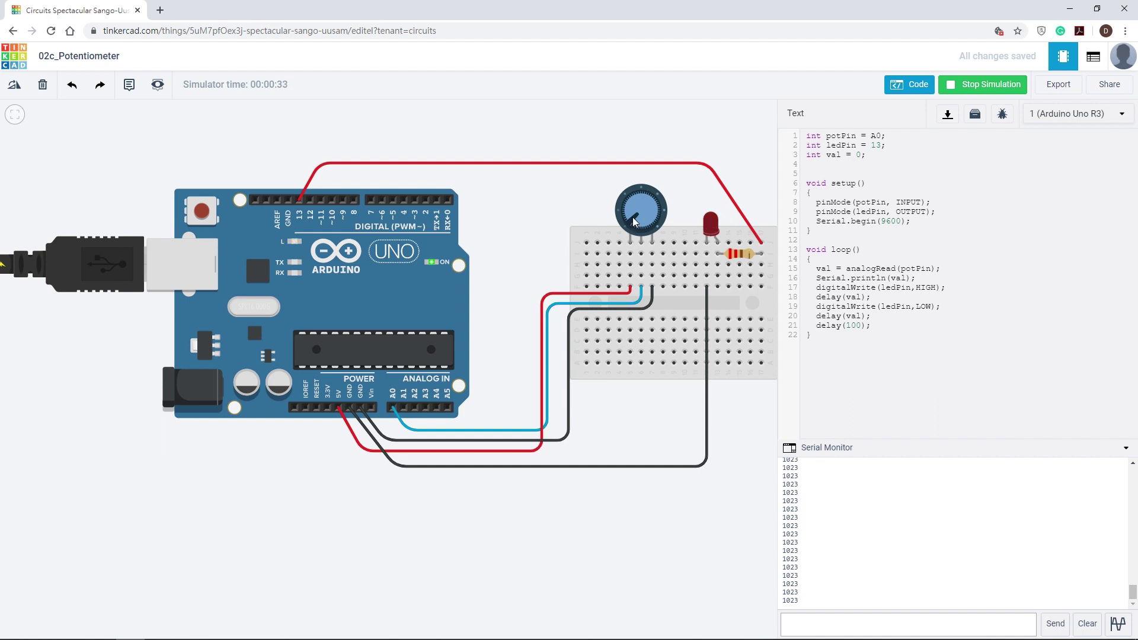
left_click_drag(632, 216, 642, 202)
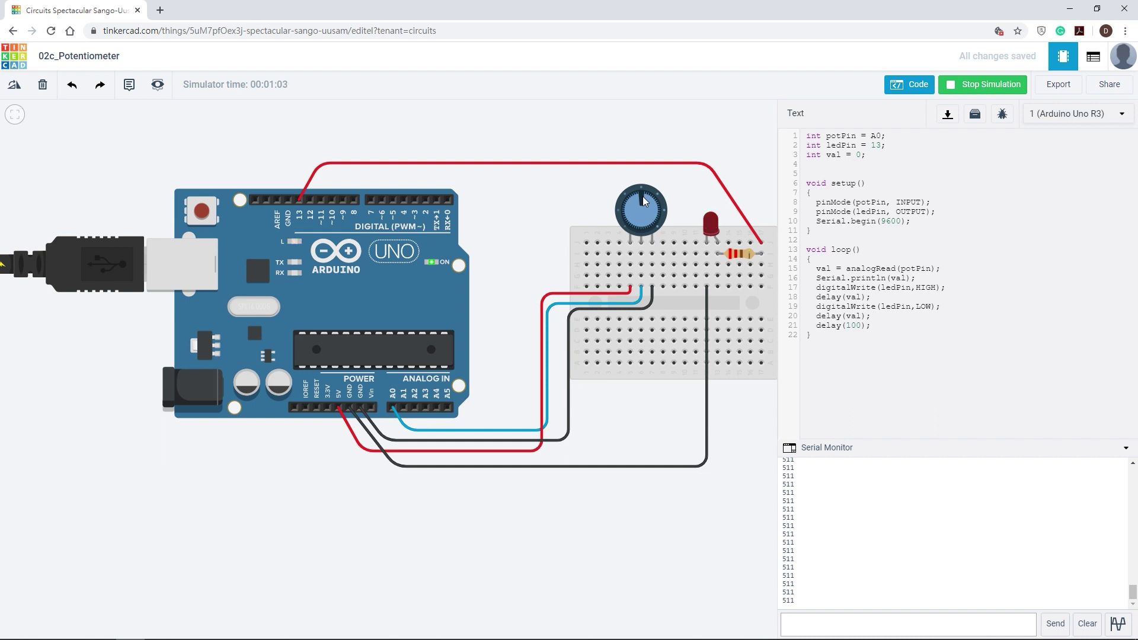
left_click_drag(642, 197, 650, 215)
left_click(975, 89)
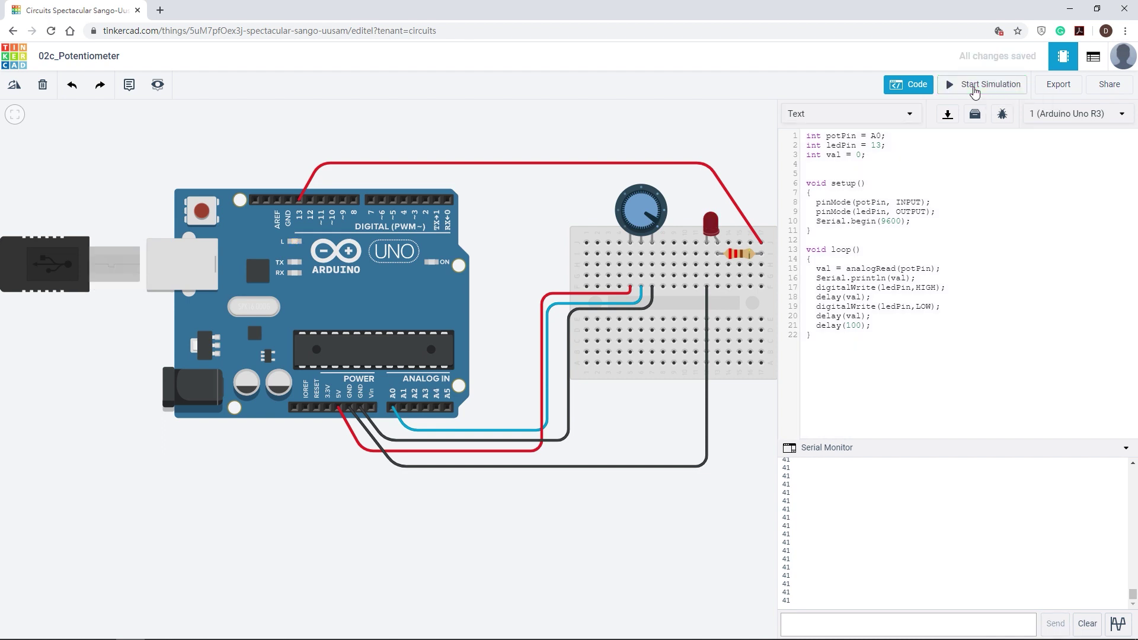